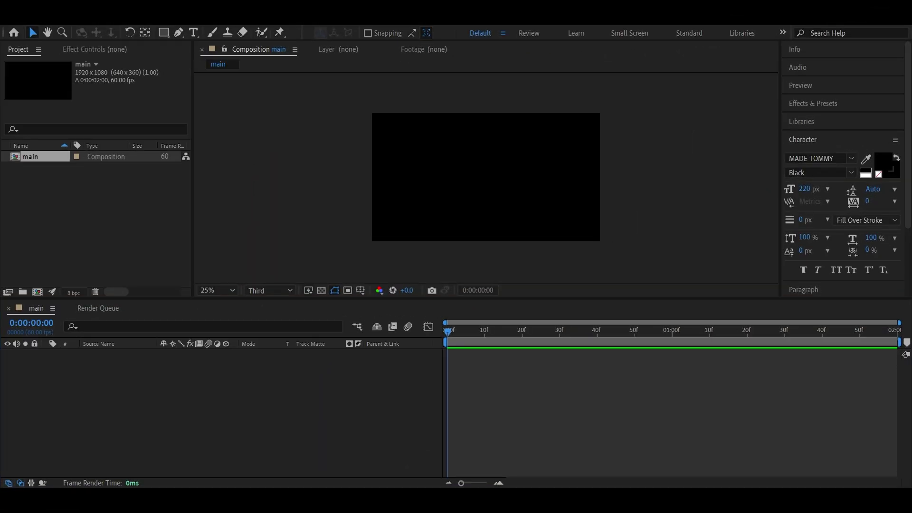
# Step: Add a full-frame dark gray solid layer to the main composition
pyautogui.click(455, 373)
pyautogui.hotkey('ctrl', 'y')
pyautogui.click(489, 352)
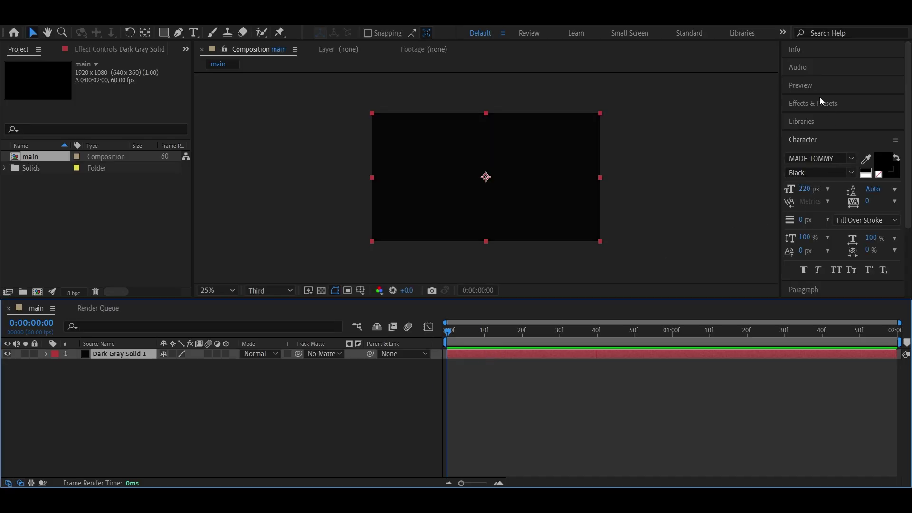
# Step: Find the Gradient Ramp effect and apply it to the solid layer
pyautogui.click(820, 103)
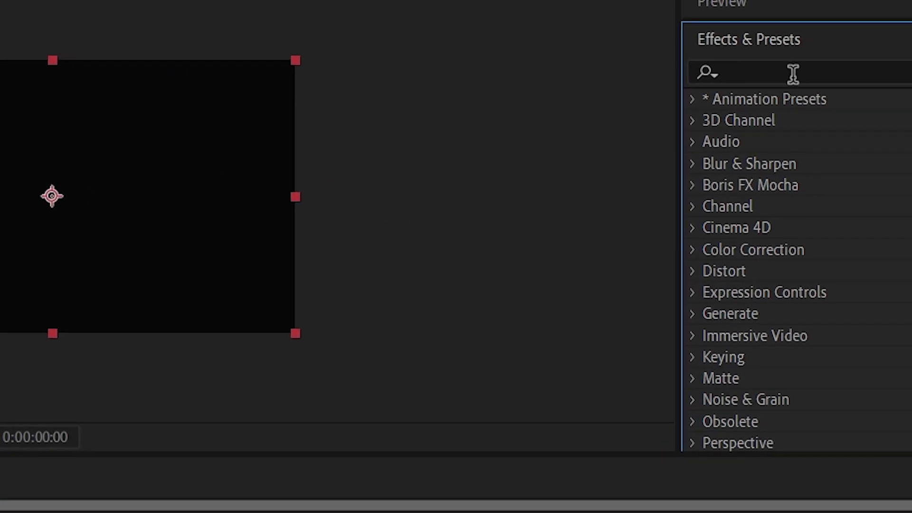
pyautogui.click(830, 120)
pyautogui.write('grad')
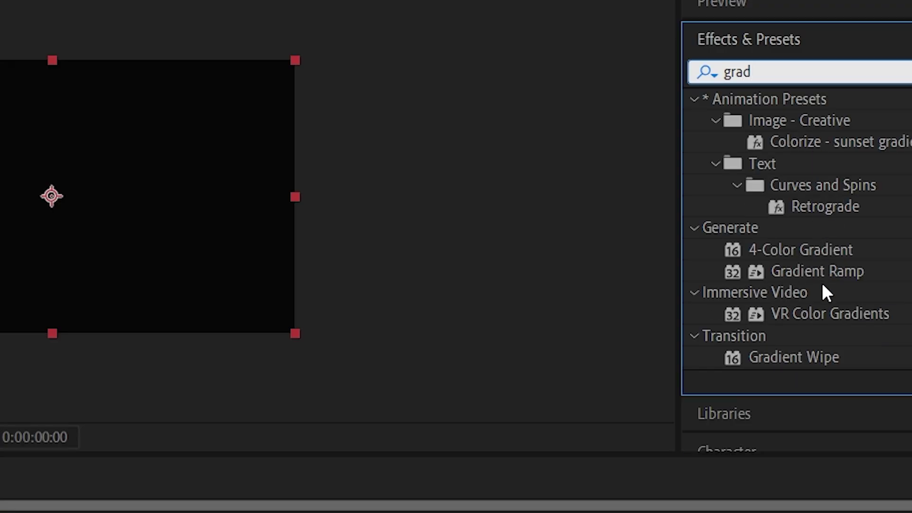
pyautogui.moveTo(817, 271); pyautogui.dragTo(122, 357)
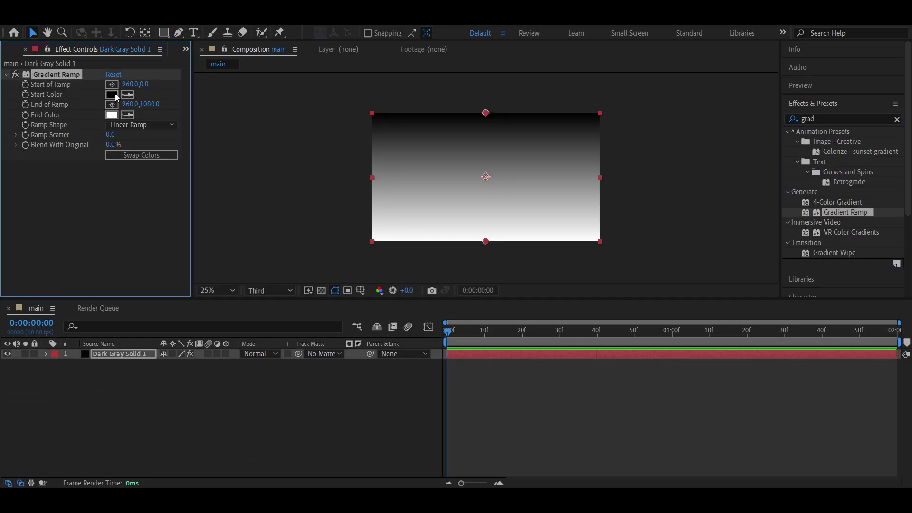
# Step: Set the ramp's start color to light gray and run it diagonally from about (2032, -76) to about (-124, 1204)
pyautogui.click(112, 94)
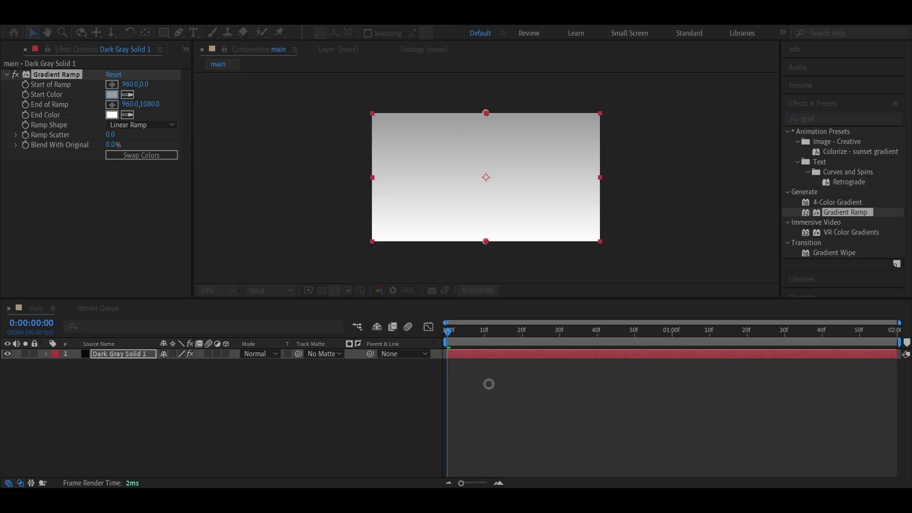
pyautogui.click(112, 85)
pyautogui.click(620, 104)
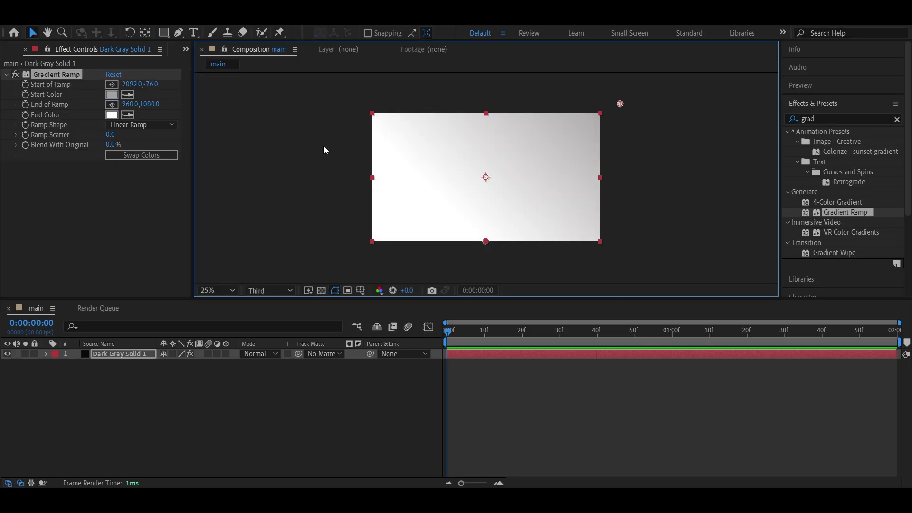
pyautogui.click(112, 104)
pyautogui.click(368, 245)
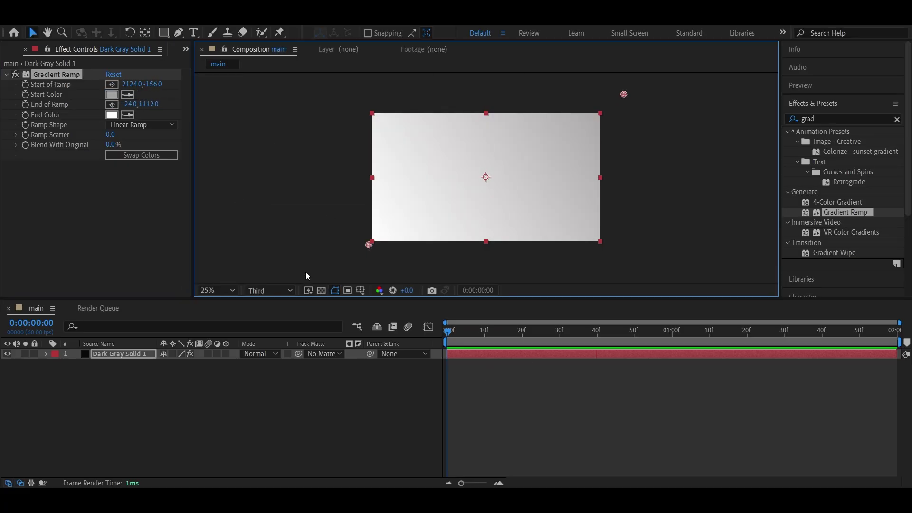
pyautogui.moveTo(624, 94); pyautogui.dragTo(620, 93)
pyautogui.moveTo(368, 245); pyautogui.dragTo(357, 255)
pyautogui.moveTo(621, 93); pyautogui.dragTo(613, 103)
pyautogui.click(448, 333)
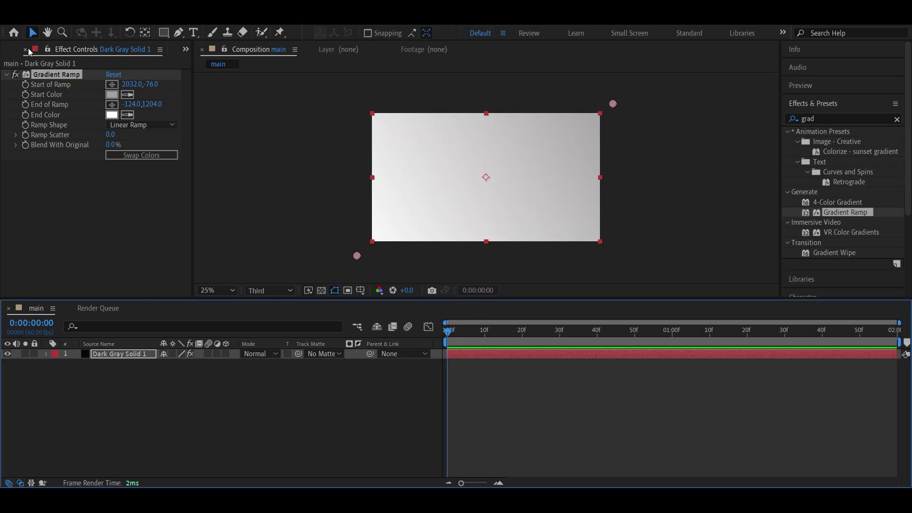
pyautogui.click(25, 49)
# Step: Add a text layer reading "Want" in the upper-left area of the composition
pyautogui.click(193, 33)
pyautogui.click(391, 171)
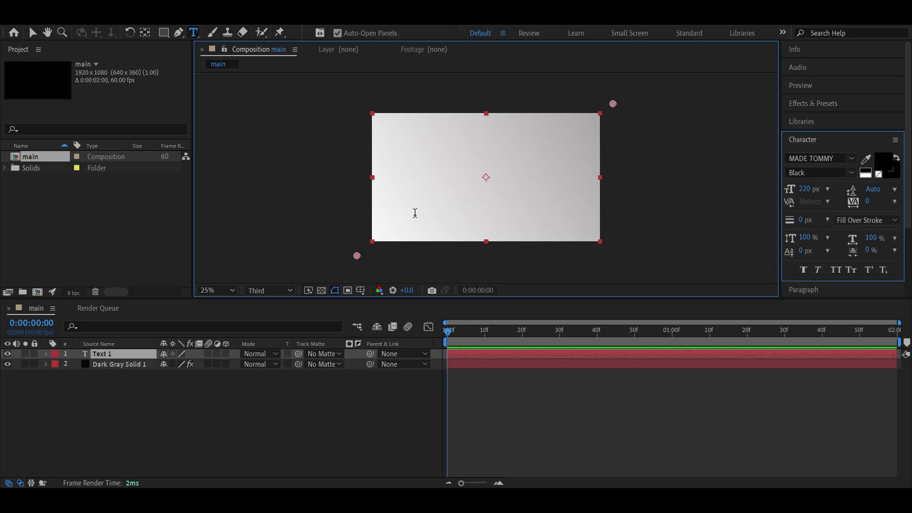
pyautogui.write('Want')
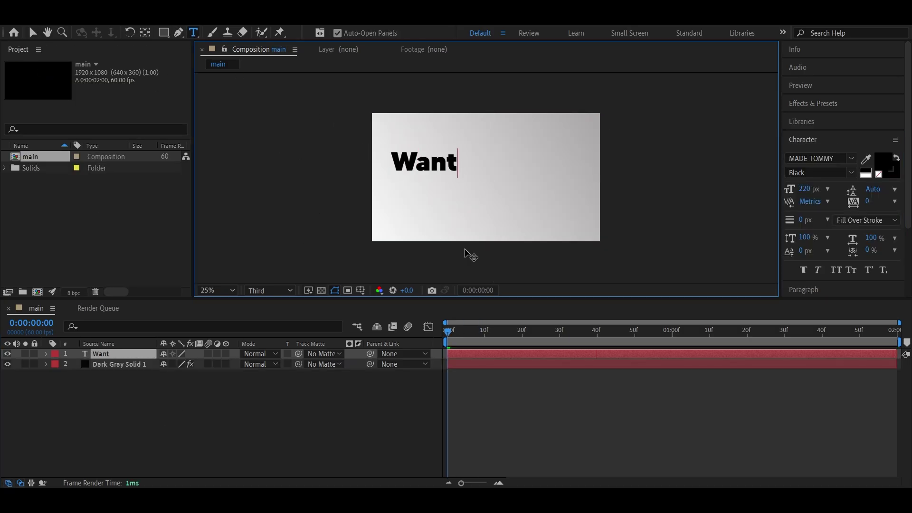
pyautogui.press('Escape')
# Step: Duplicate the "Want" text layer, place the copy below it and change its text to "to"
pyautogui.hotkey('ctrl', 'd')
pyautogui.doubleClick(451, 186)
pyautogui.moveTo(423, 165); pyautogui.dragTo(513, 209)
pyautogui.write('to')
# Step: Create two more text duplicates reading "Create" and "this?", placed side by side below "to"
pyautogui.click(125, 354)
pyautogui.hotkey('ctrl', 'd')
pyautogui.write('Create')
pyautogui.press('Escape')
pyautogui.hotkey('ctrl', 'd')
pyautogui.write('this?')
pyautogui.press('Escape')
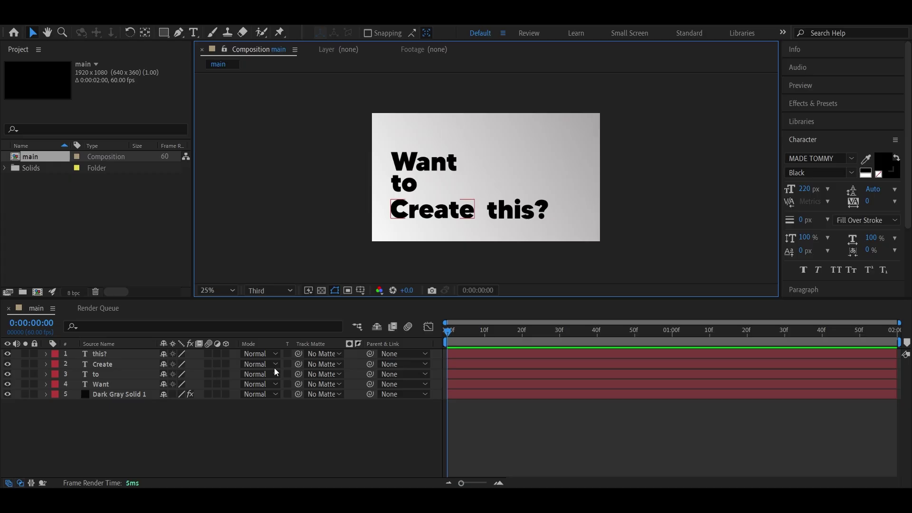
# Step: Make all four text layers 3D and show the composition in two views, active camera and top
pyautogui.moveTo(226, 354); pyautogui.dragTo(226, 384)
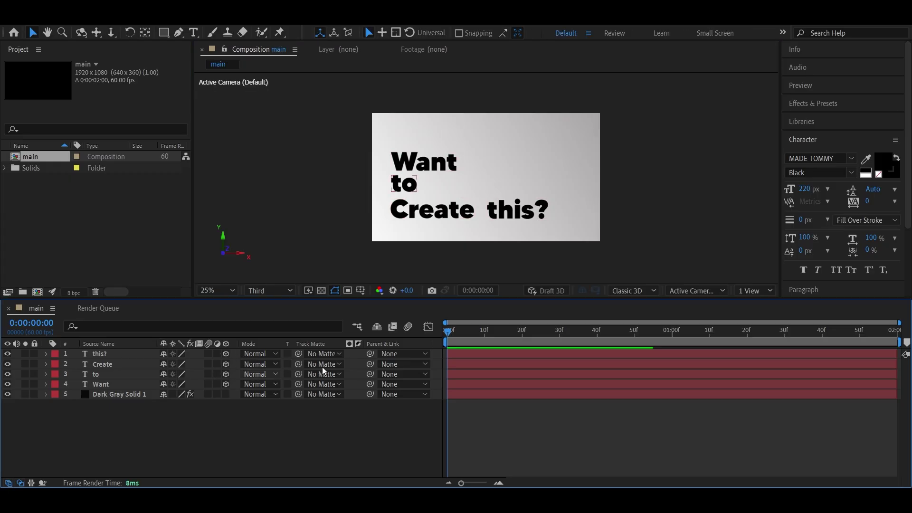
pyautogui.click(755, 291)
pyautogui.click(755, 312)
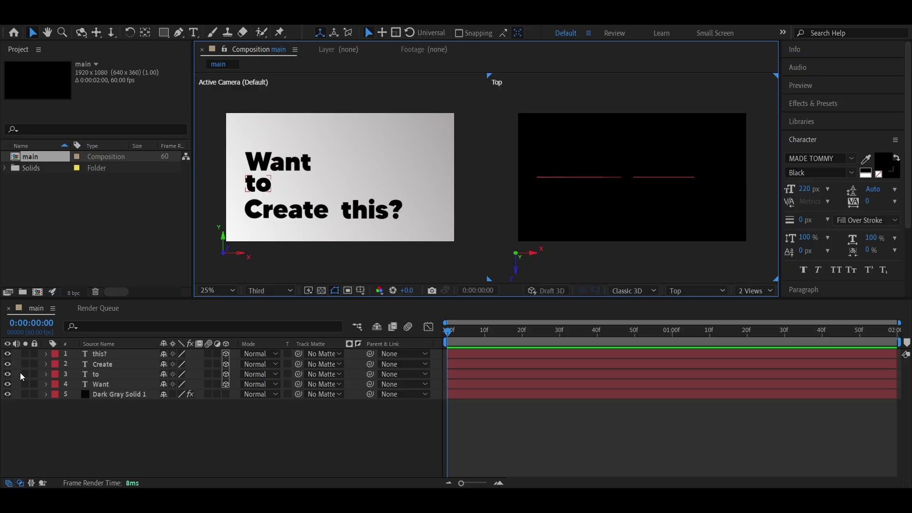
# Step: Hide the "this?" and "Create" layers and set the "Want" layer's Y orientation to 30°
pyautogui.click(49, 362)
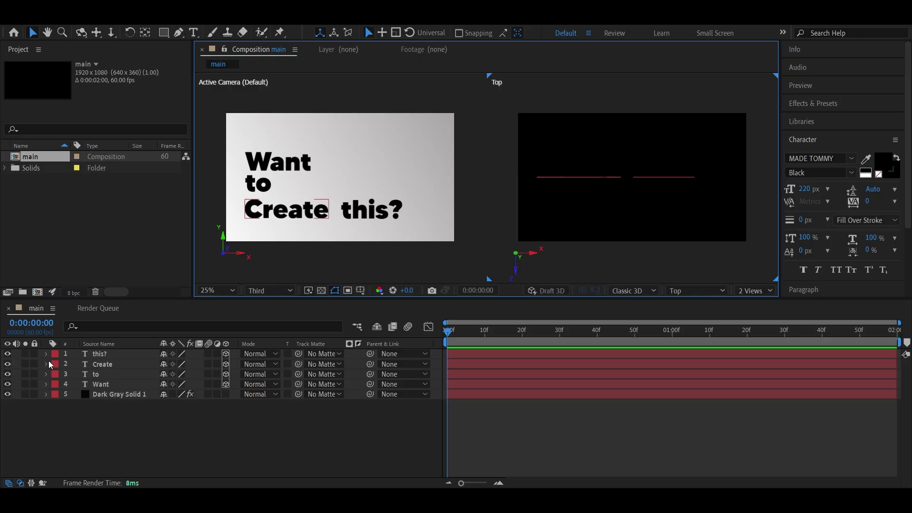
pyautogui.click(8, 356)
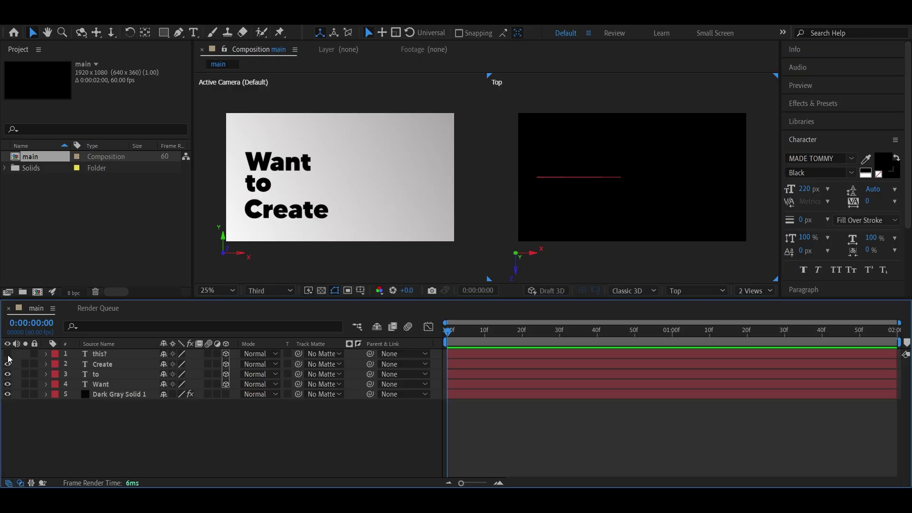
pyautogui.click(105, 386)
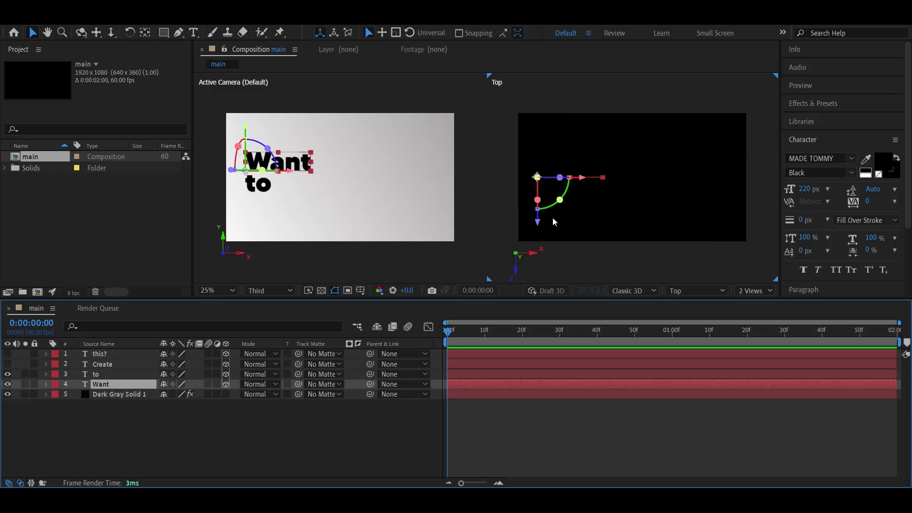
pyautogui.press('r')
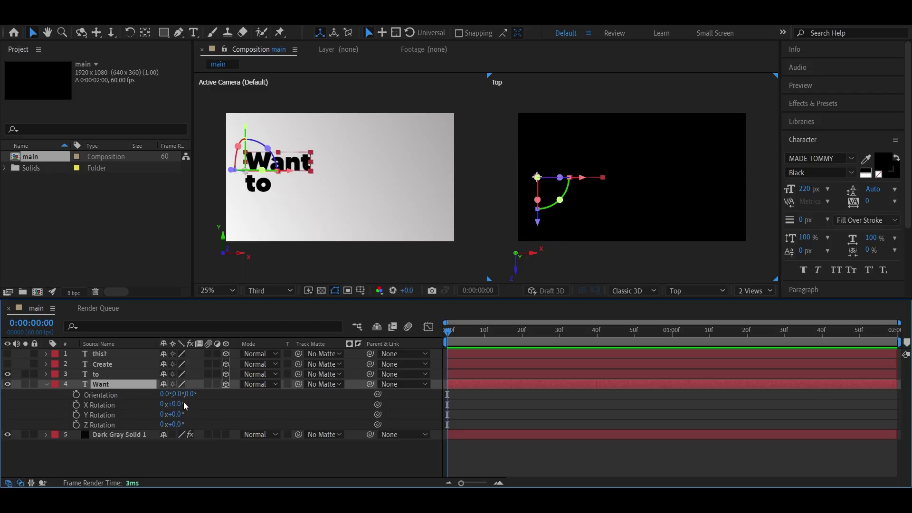
pyautogui.click(176, 394)
pyautogui.write('30')
pyautogui.press('Return')
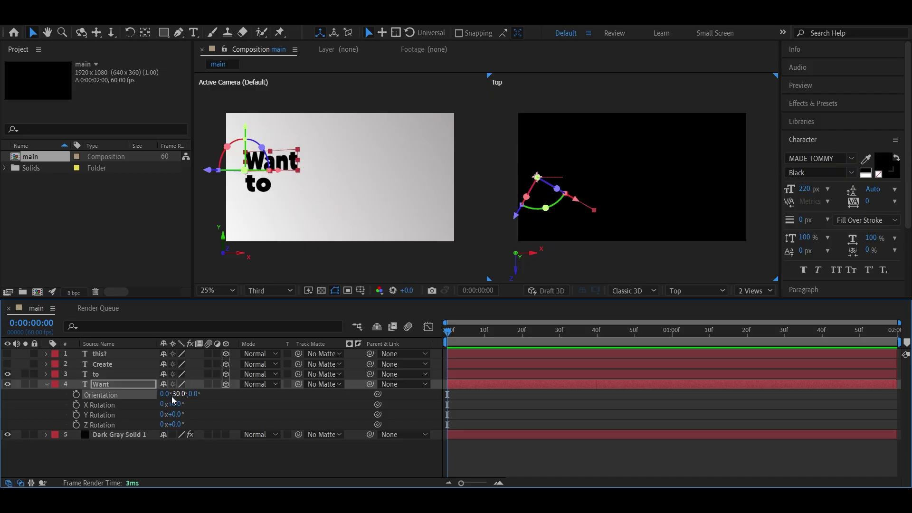
# Step: Set the "to" layer's Y orientation to 30° and collapse the properties of both visible text layers
pyautogui.click(125, 374)
pyautogui.press('r')
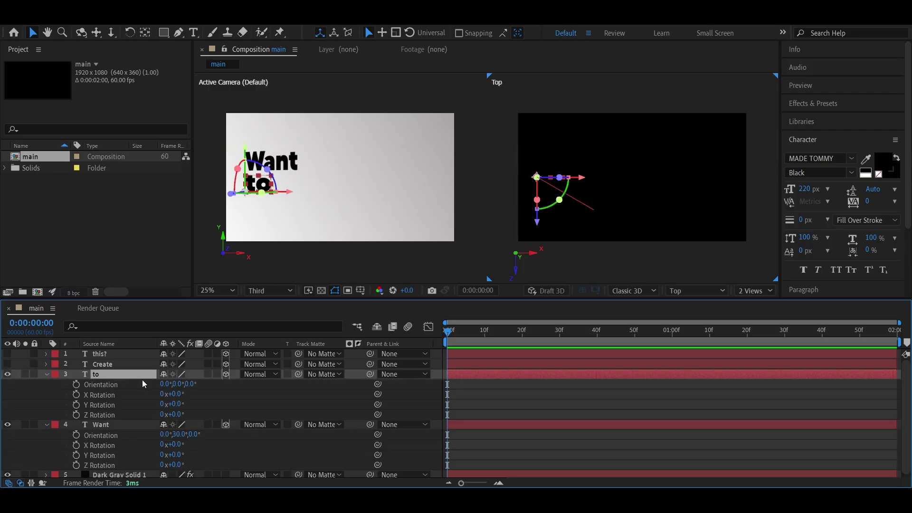
pyautogui.click(177, 383)
pyautogui.write('30')
pyautogui.press('Return')
pyautogui.click(46, 374)
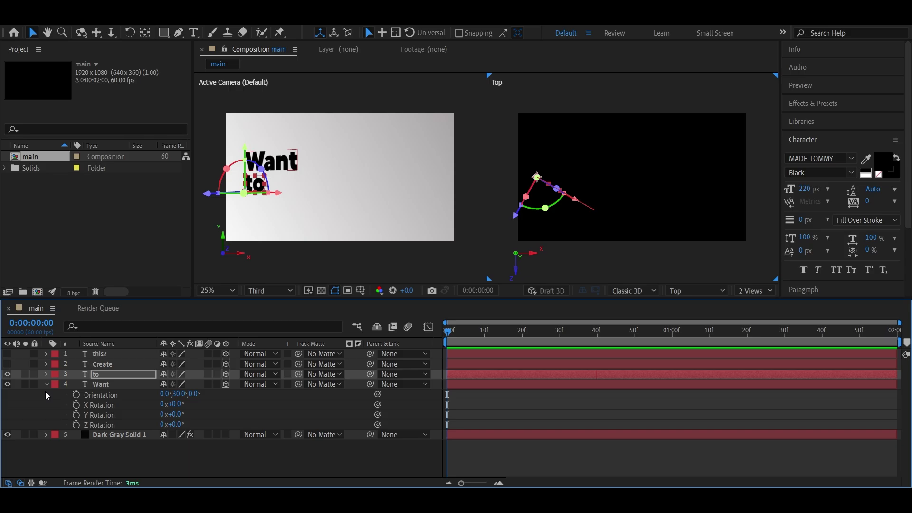
pyautogui.click(46, 384)
# Step: Add a camera and parent it to a new 3D null object
pyautogui.click(137, 437)
pyautogui.hotkey('ctrl', 'alt', 'shift', 'c')
pyautogui.click(576, 381)
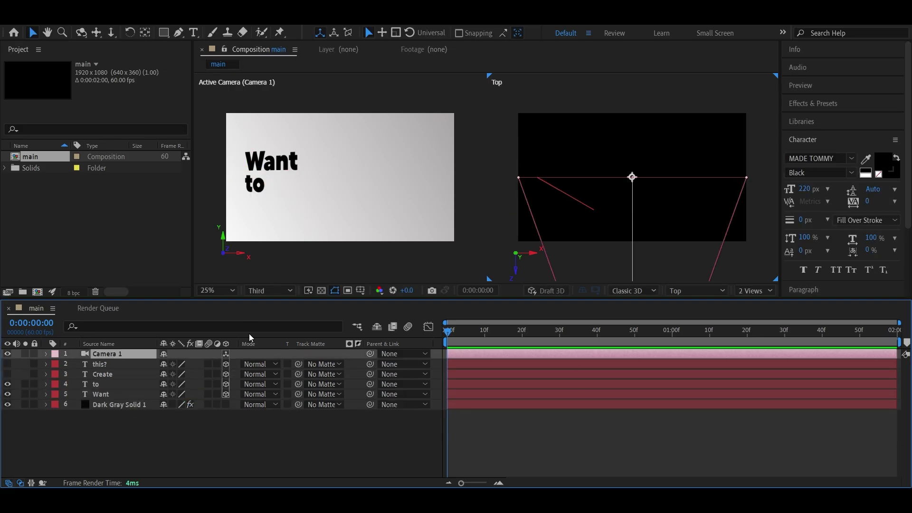
pyautogui.hotkey('ctrl', 'alt', 'shift', 'y')
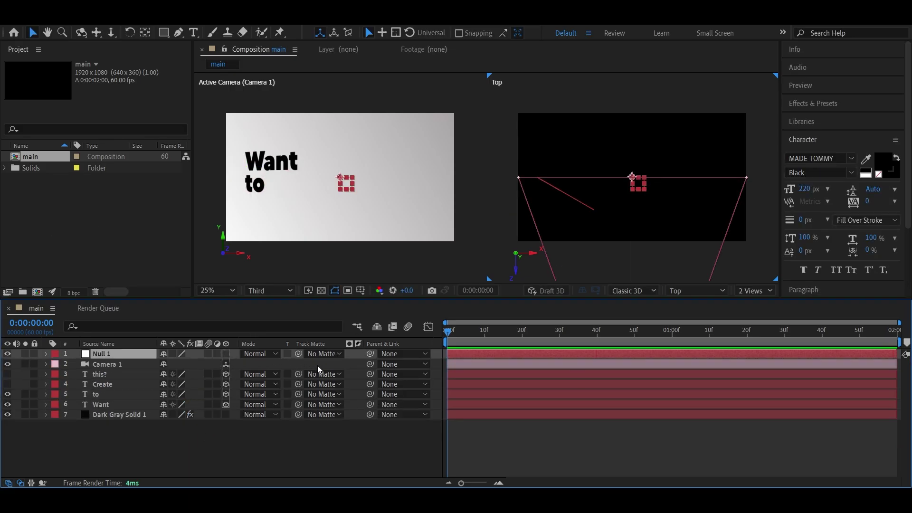
pyautogui.moveTo(370, 364); pyautogui.dragTo(101, 355)
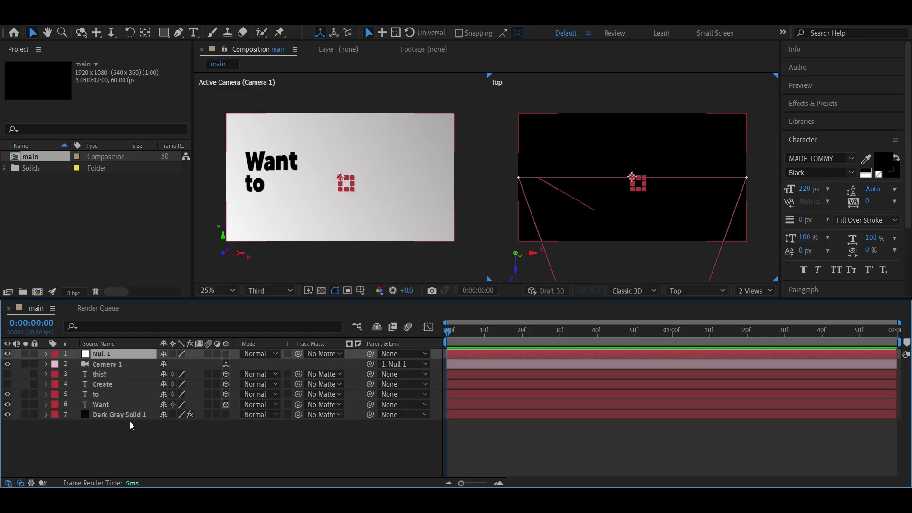
pyautogui.click(226, 353)
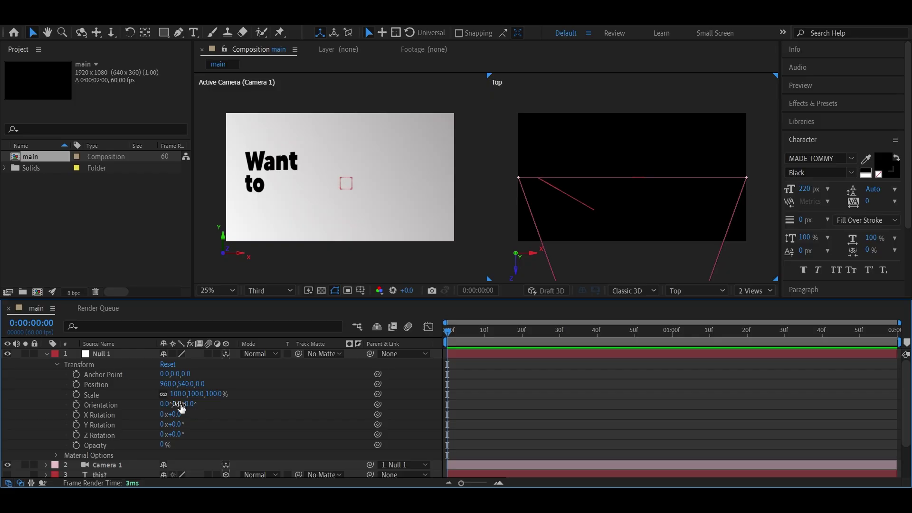
# Step: Set the null's Y orientation to 30° and add a position keyframe for it at the first frame
pyautogui.click(178, 404)
pyautogui.write('30')
pyautogui.press('Return')
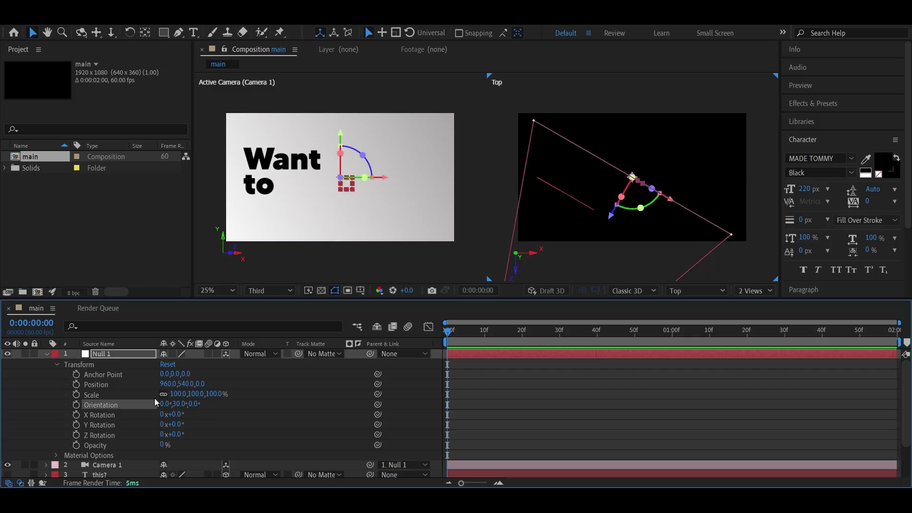
pyautogui.hotkey('alt', 'shift', 'p')
pyautogui.click(46, 353)
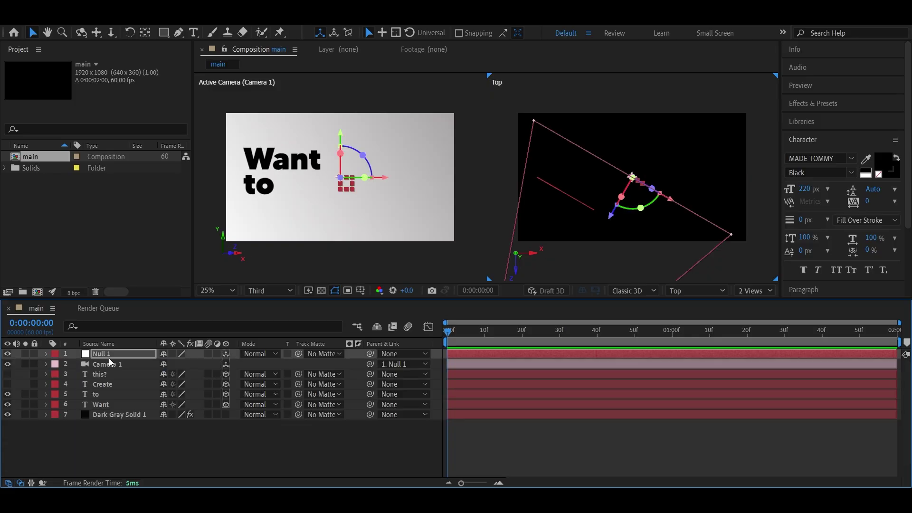
pyautogui.press('u')
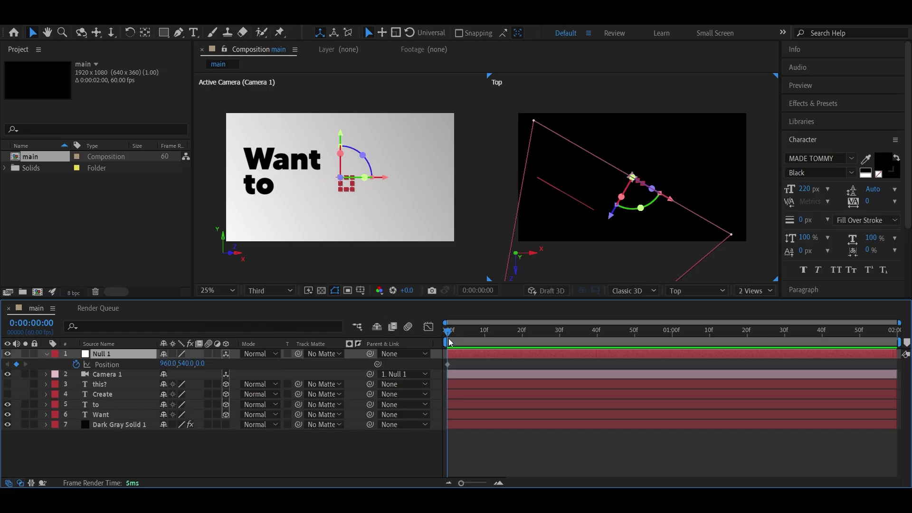
# Step: Move the null to about (1127, 504, 528) at the first frame and hide the "to" layer
pyautogui.scroll(-1, 632, 199)
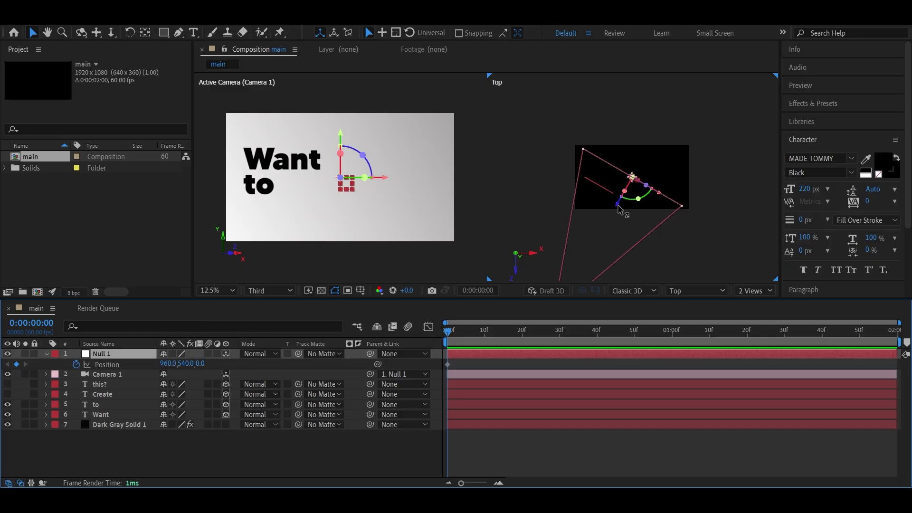
pyautogui.moveTo(623, 195); pyautogui.dragTo(629, 170)
pyautogui.click(7, 404)
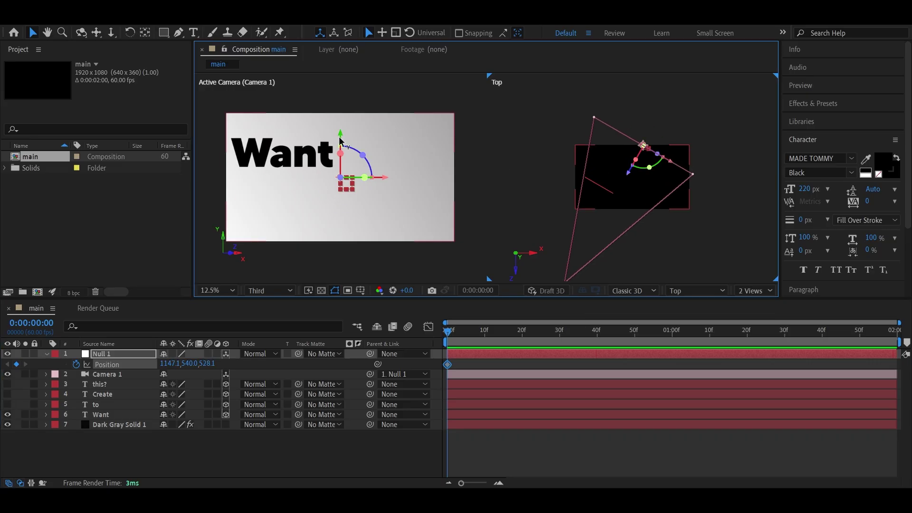
pyautogui.moveTo(340, 138); pyautogui.dragTo(338, 139)
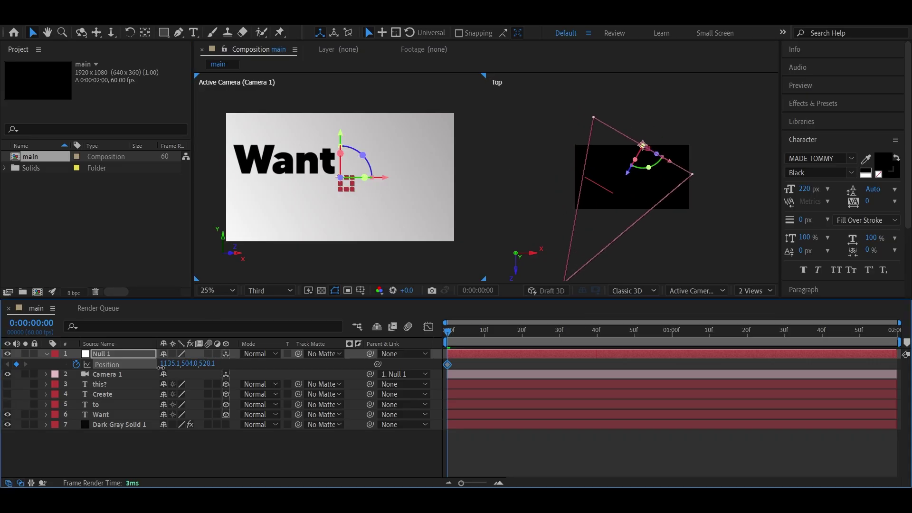
# Step: At frame 35, keyframe the null's position at about (1227.6, 485, 1051.7) to push the camera closer to "Want"
pyautogui.moveTo(469, 332); pyautogui.dragTo(579, 333)
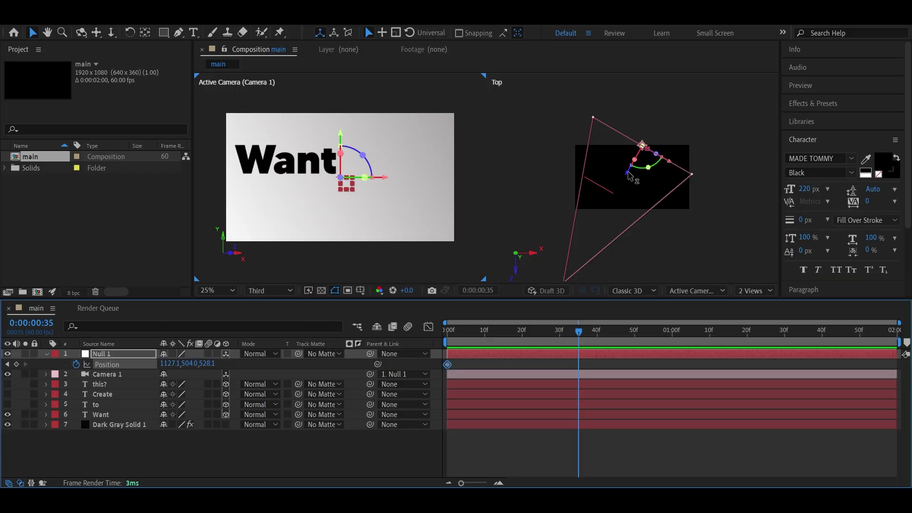
pyautogui.moveTo(627, 173); pyautogui.dragTo(644, 161)
pyautogui.moveTo(690, 140); pyautogui.dragTo(652, 119)
pyautogui.moveTo(190, 363); pyautogui.dragTo(170, 364)
pyautogui.moveTo(208, 364); pyautogui.dragTo(221, 364)
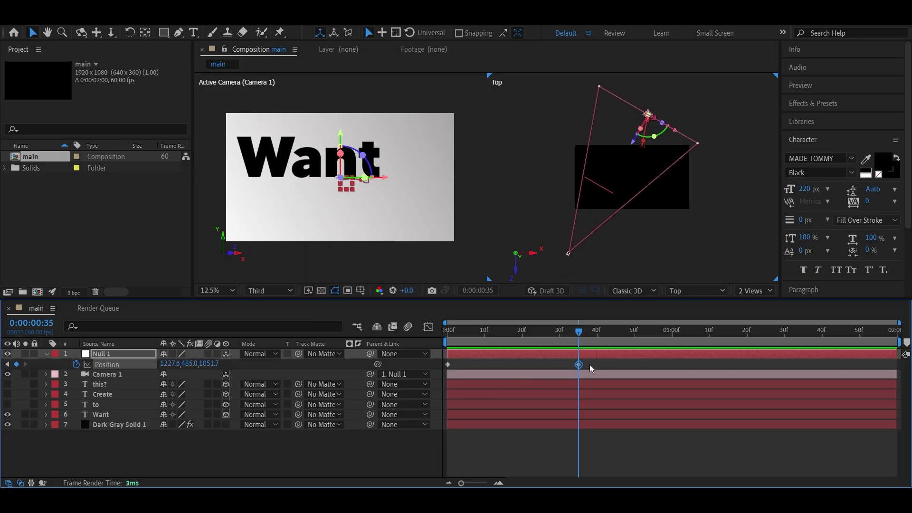
# Step: Easy-ease both null position keyframes, reshape the speed graph to peak early with a long slowdown, and preview the motion
pyautogui.click(418, 368)
pyautogui.press('F9')
pyautogui.click(429, 326)
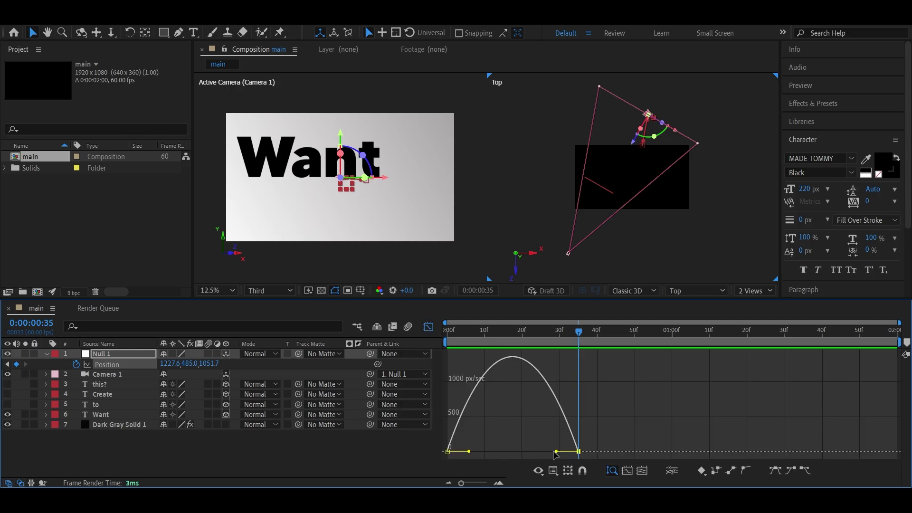
pyautogui.moveTo(555, 452); pyautogui.dragTo(464, 451)
pyautogui.press('space')
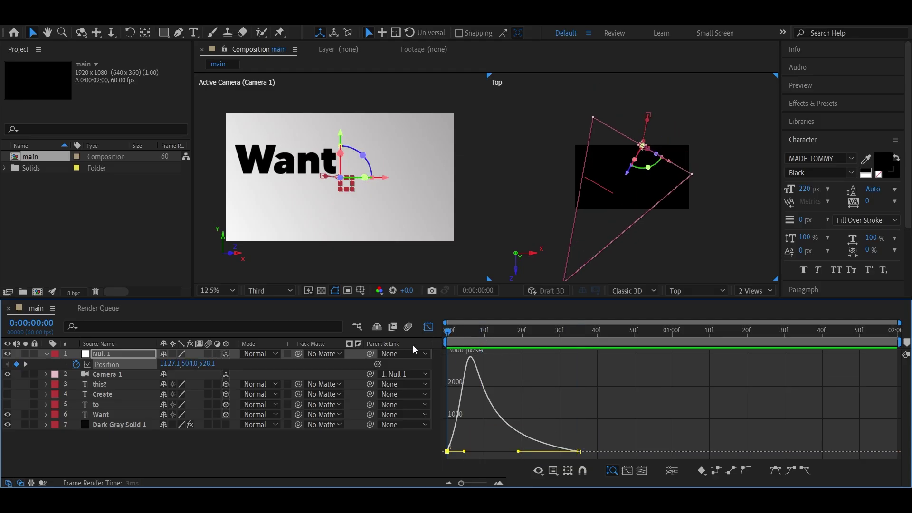
pyautogui.click(428, 326)
# Step: Add an opacity text animator to the "Want" layer and set its opacity to 0%
pyautogui.click(138, 417)
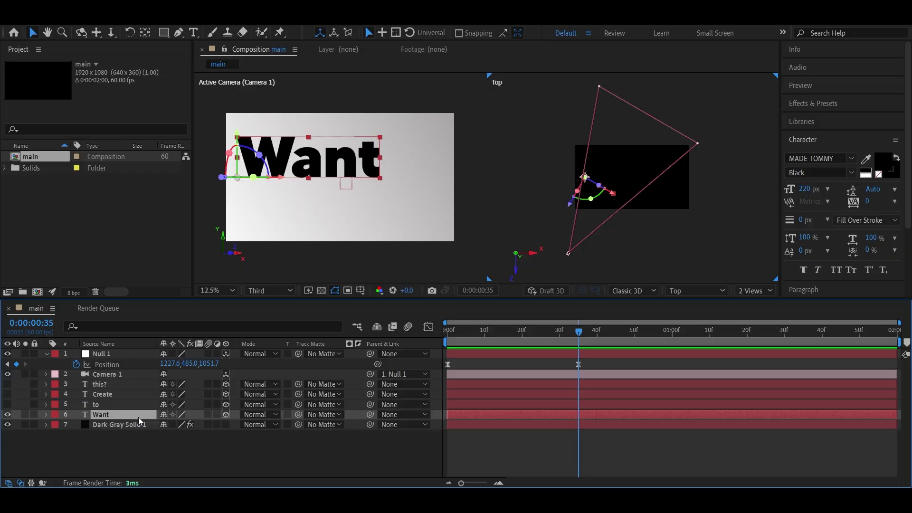
pyautogui.moveTo(484, 339); pyautogui.dragTo(300, 391)
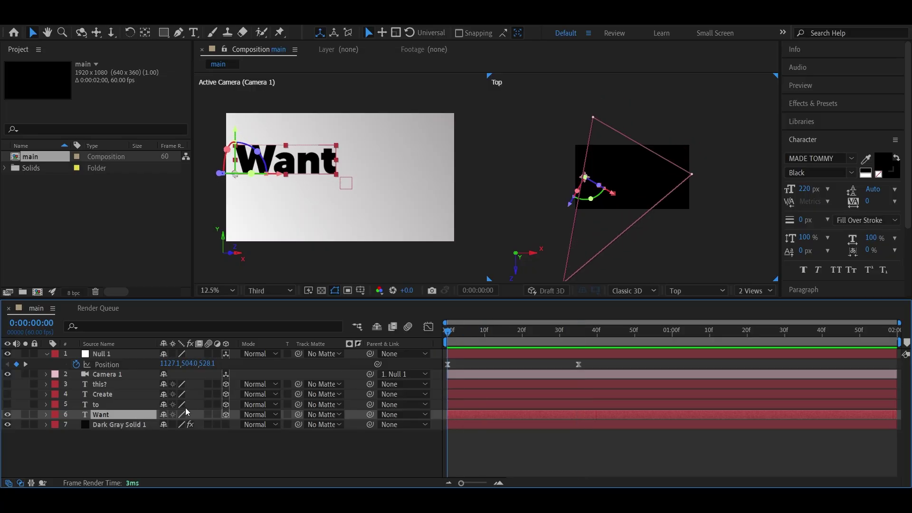
pyautogui.click(46, 415)
pyautogui.scroll(-3, 236, 372)
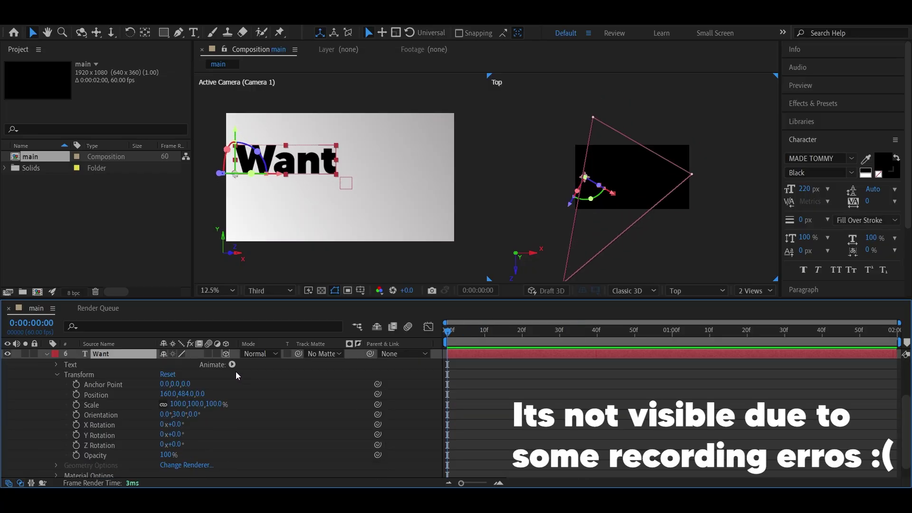
pyautogui.click(281, 233)
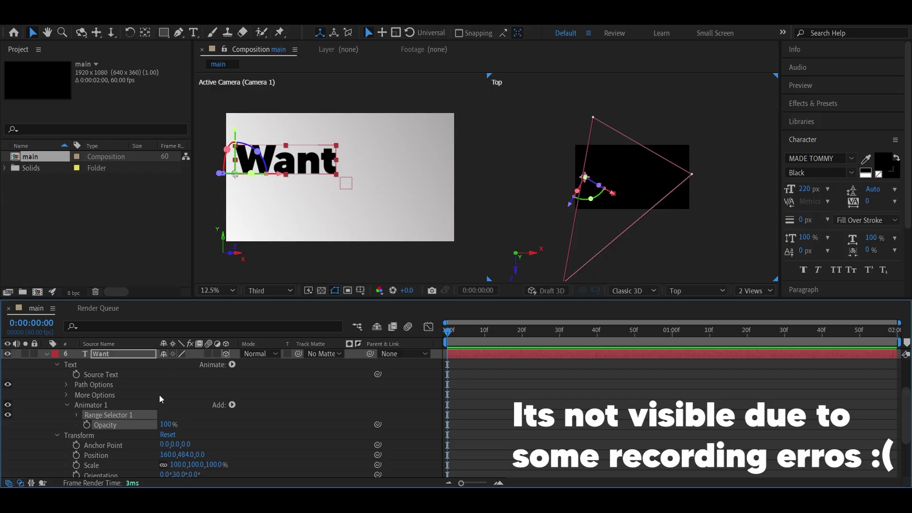
pyautogui.scroll(-1, 168, 403)
pyautogui.write('0')
pyautogui.press('Return')
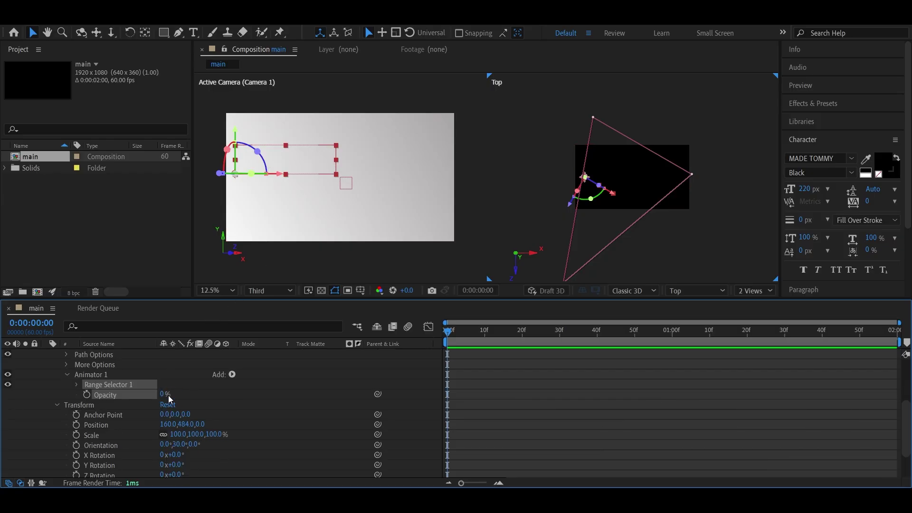
# Step: Keyframe the "Want" range selector's Start at 0% on the first frame and 100% at frame 35
pyautogui.click(77, 384)
pyautogui.click(96, 395)
pyautogui.scroll(3, 54, 382)
pyautogui.click(48, 384)
pyautogui.scroll(3, 54, 382)
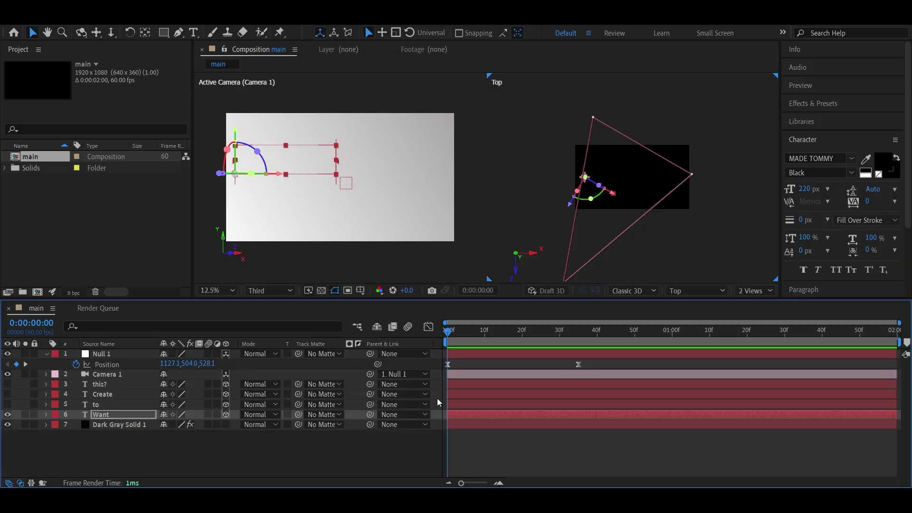
pyautogui.press('u')
pyautogui.moveTo(541, 343); pyautogui.dragTo(578, 346)
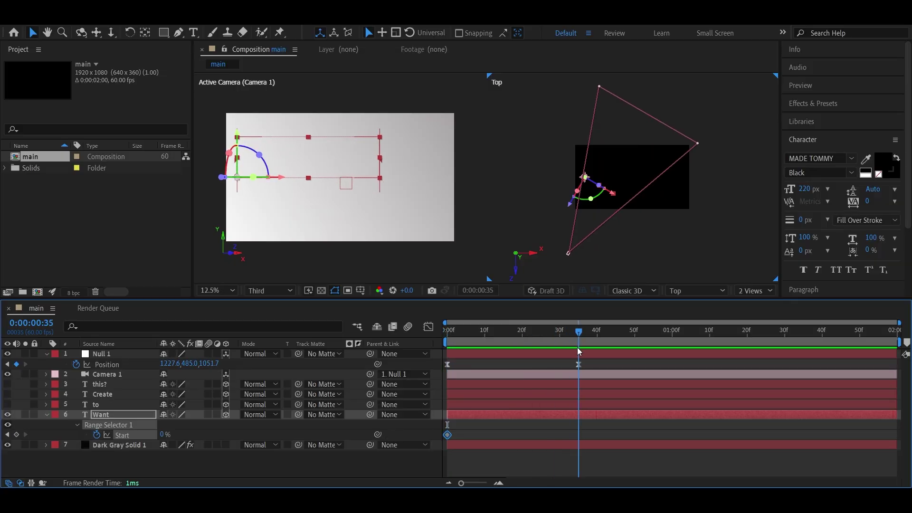
pyautogui.moveTo(163, 434); pyautogui.dragTo(443, 438)
# Step: Easy-ease the "Want" Start keyframes, reshape the graph for a long slowdown, shift the last keyframe to about frame 33, and preview
pyautogui.press('F9')
pyautogui.hotkey('shift', 'F3')
pyautogui.click(578, 451)
pyautogui.moveTo(557, 452); pyautogui.dragTo(461, 452)
pyautogui.moveTo(468, 335); pyautogui.dragTo(439, 348)
pyautogui.press('space')
pyautogui.moveTo(578, 451); pyautogui.dragTo(570, 451)
pyautogui.moveTo(570, 335); pyautogui.dragTo(400, 343)
pyautogui.press('space')
pyautogui.hotkey('shift', 'F3')
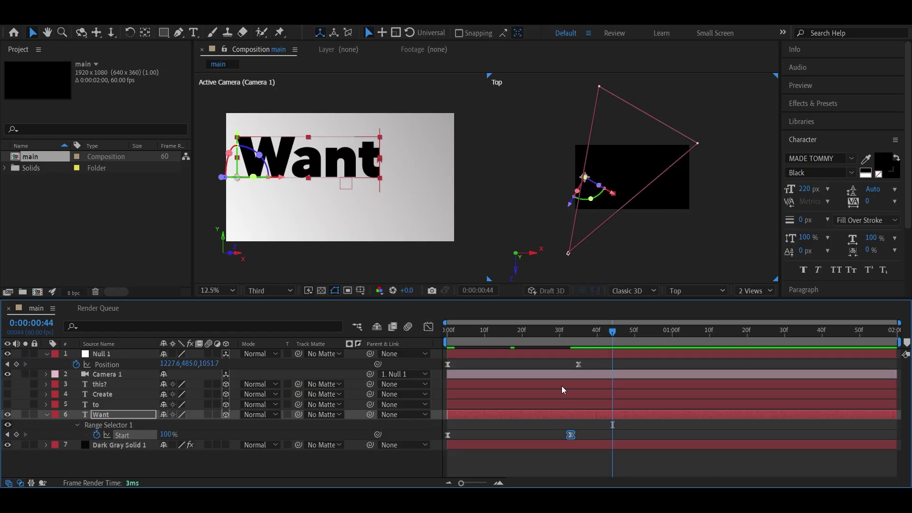
# Step: Make the "to" text layer visible again with the time near frame 29
pyautogui.moveTo(572, 334); pyautogui.dragTo(556, 335)
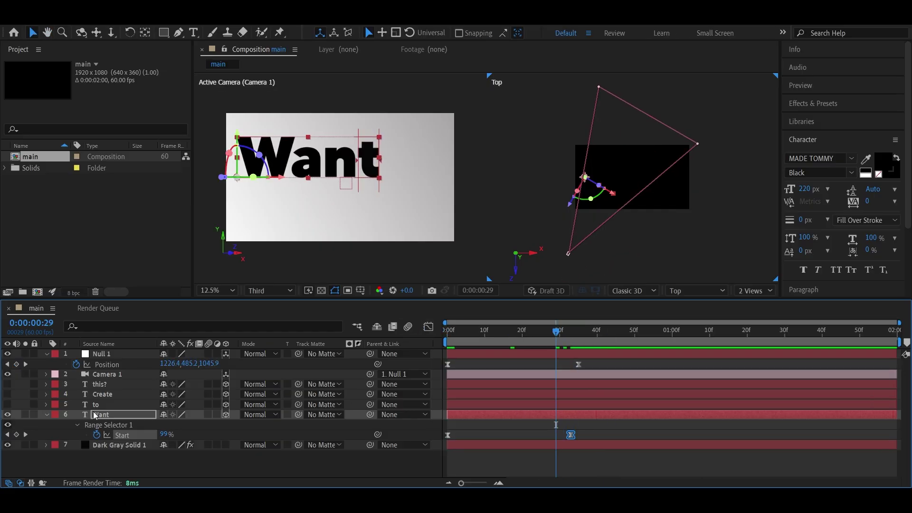
pyautogui.click(45, 416)
pyautogui.click(8, 405)
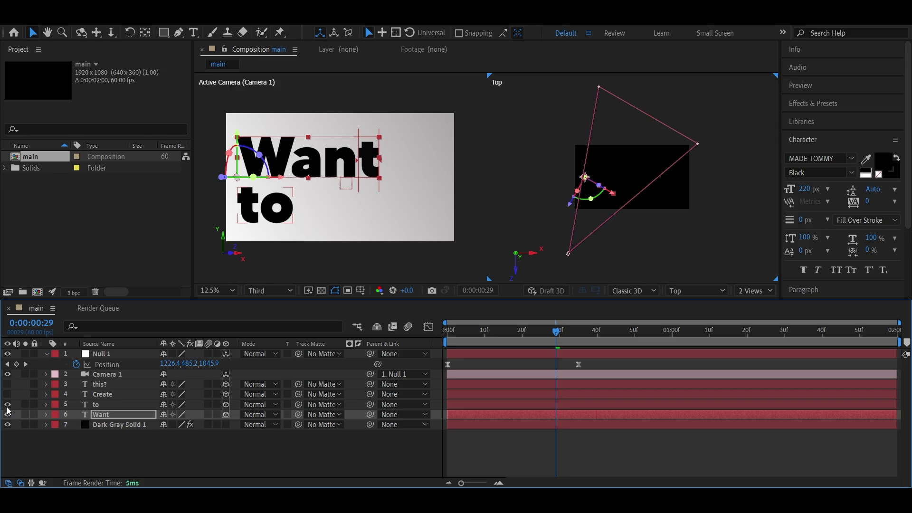
# Step: Add a second 3D null above all layers with a position keyframe at frame 30, and parent Null 1 to it
pyautogui.moveTo(560, 334); pyautogui.dragTo(501, 345)
pyautogui.hotkey('ctrl', 'alt', 'shift', 'y')
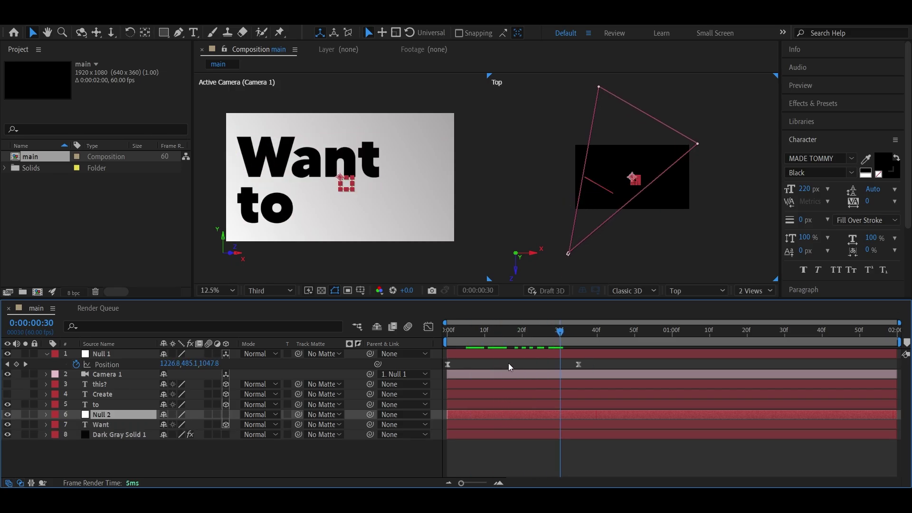
pyautogui.moveTo(116, 414); pyautogui.dragTo(131, 350)
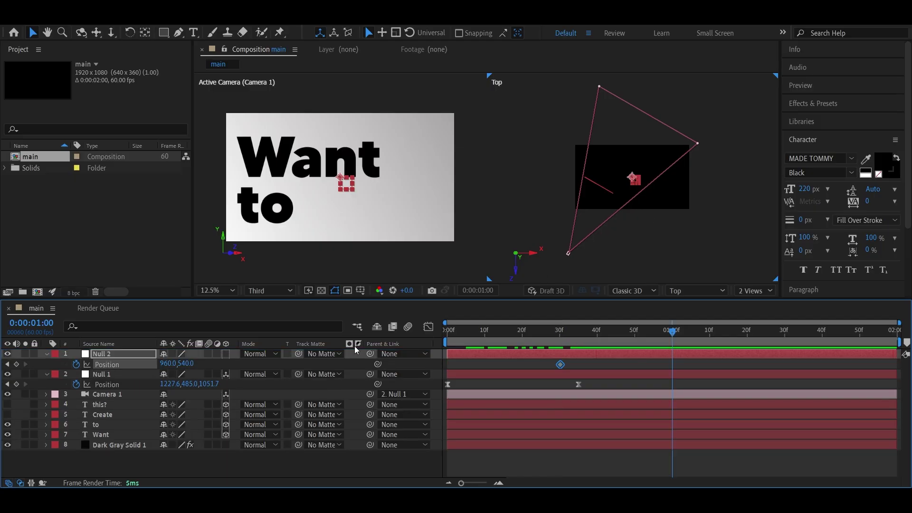
pyautogui.moveTo(370, 374); pyautogui.dragTo(195, 357)
pyautogui.click(225, 354)
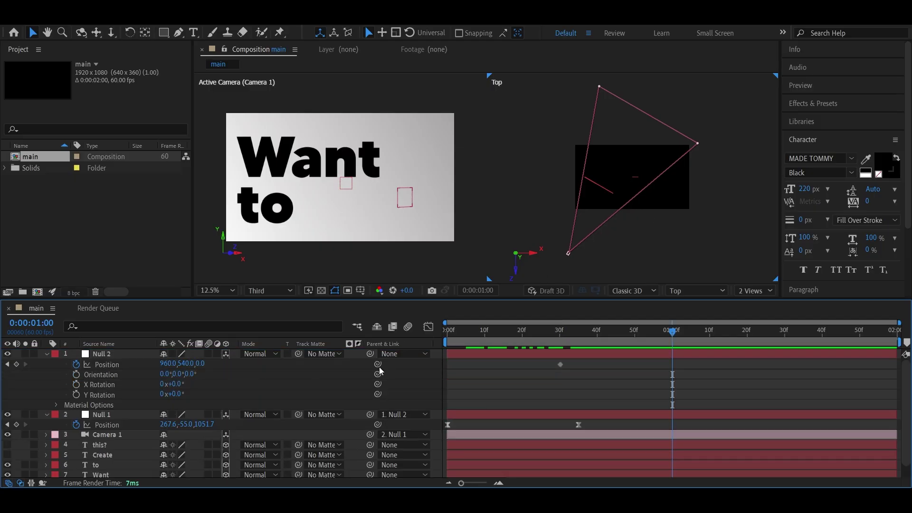
# Step: At 1:00, keyframe Null 2's position at (1016, 551, 192) to reframe "Want to", and preview the move
pyautogui.click(100, 354)
pyautogui.moveTo(637, 212); pyautogui.dragTo(619, 219)
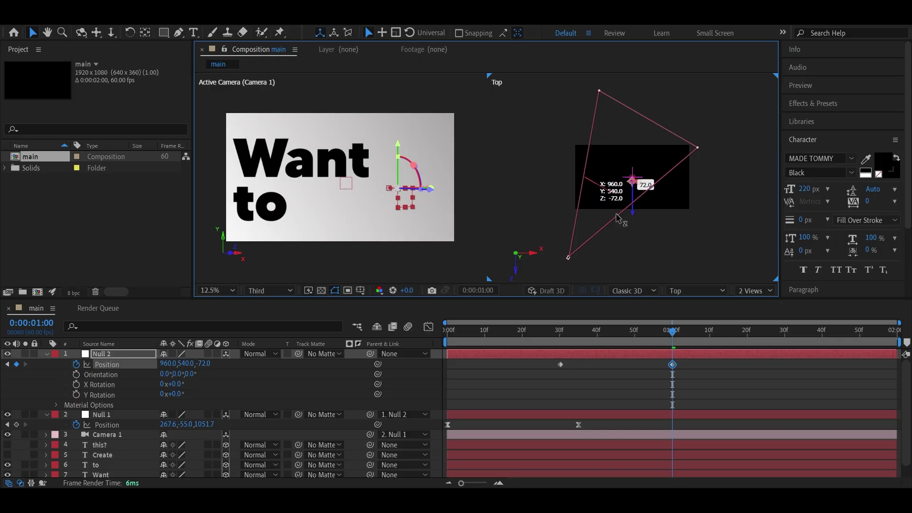
pyautogui.moveTo(617, 218); pyautogui.dragTo(647, 203)
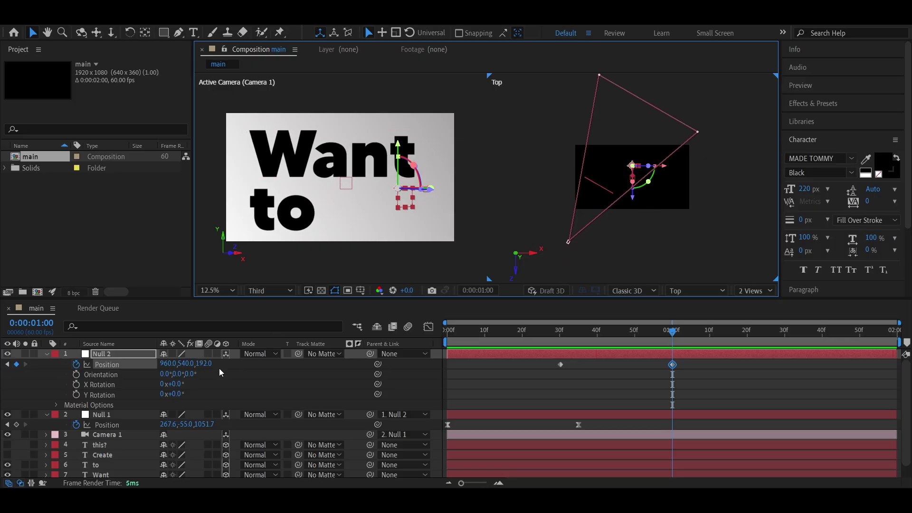
pyautogui.moveTo(189, 364); pyautogui.dragTo(190, 364)
pyautogui.moveTo(712, 363); pyautogui.dragTo(535, 367)
pyautogui.moveTo(163, 364); pyautogui.dragTo(188, 364)
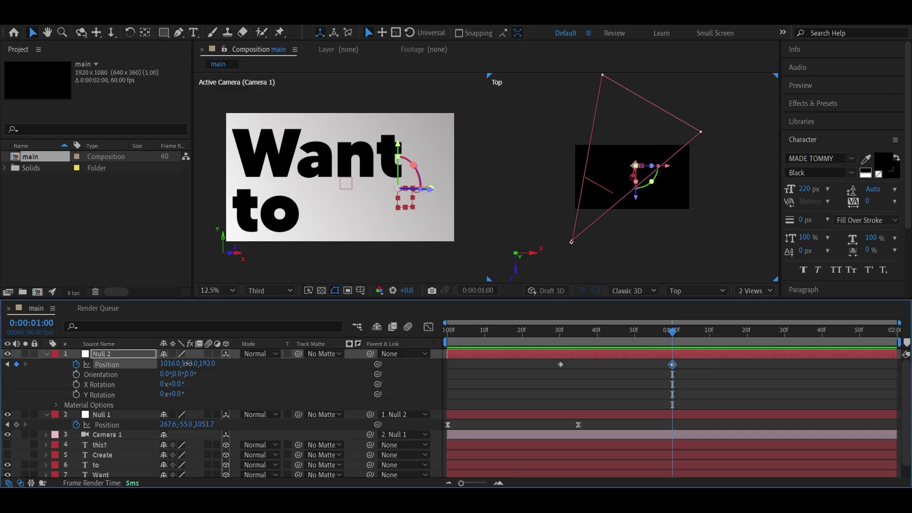
pyautogui.click(266, 209)
pyautogui.click(631, 380)
pyautogui.moveTo(634, 338); pyautogui.dragTo(506, 346)
pyautogui.press('space')
pyautogui.press('space')
# Step: Easy-ease both Null 2 position keyframes, lengthen the final slowdown in the speed graph, and preview the motion
pyautogui.moveTo(684, 361); pyautogui.dragTo(553, 369)
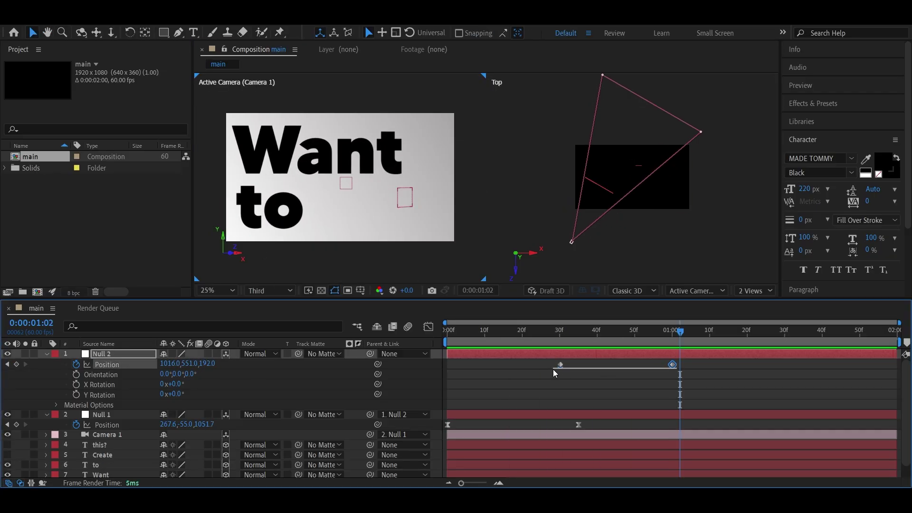
pyautogui.press('F9')
pyautogui.click(428, 326)
pyautogui.moveTo(653, 451); pyautogui.dragTo(570, 452)
pyautogui.moveTo(537, 339); pyautogui.dragTo(560, 341)
pyautogui.press('space')
pyautogui.press('space')
pyautogui.click(428, 327)
pyautogui.click(47, 354)
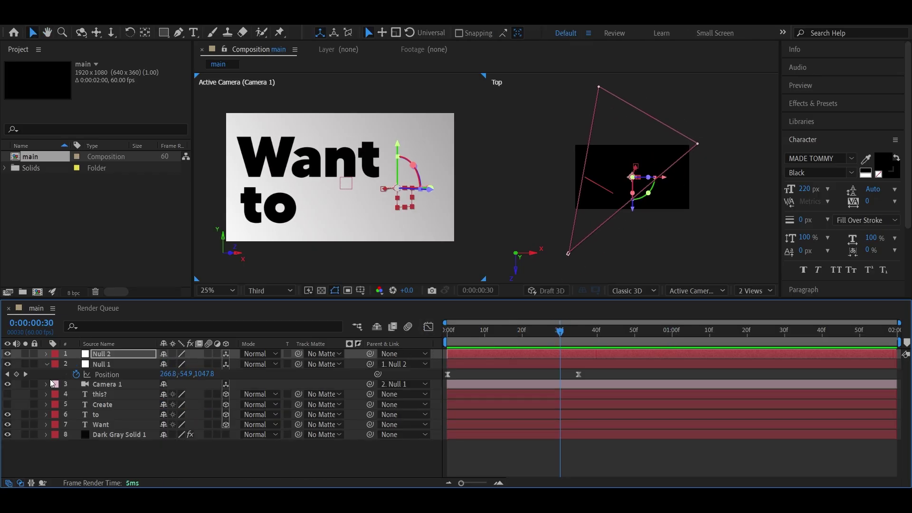
# Step: Add an opacity text animator to the "to" layer and set its opacity to 0%
pyautogui.click(46, 415)
pyautogui.scroll(-2, 142, 394)
pyautogui.click(232, 365)
pyautogui.click(257, 437)
pyautogui.scroll(-1, 179, 434)
pyautogui.moveTo(163, 394); pyautogui.dragTo(86, 400)
# Step: Keyframe the "to" range selector's Start at 0% at frame 30 and 100% at frame 52
pyautogui.click(76, 384)
pyautogui.click(97, 394)
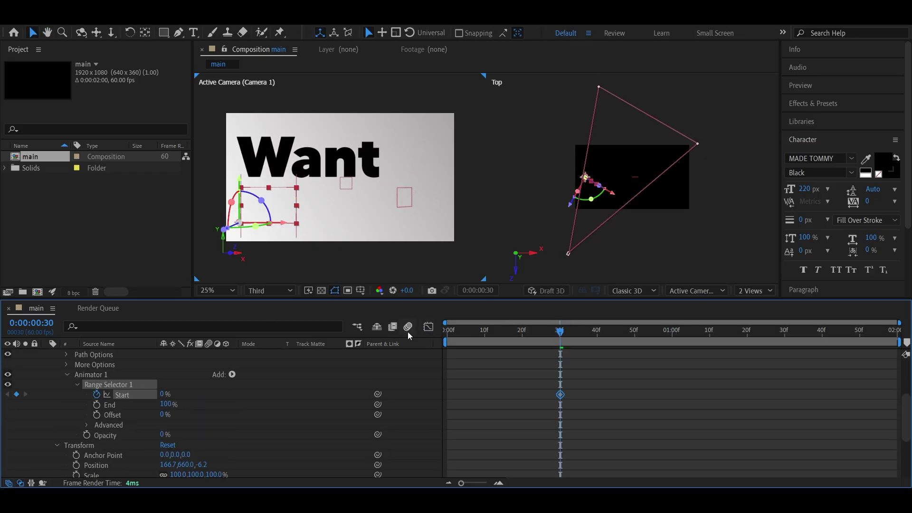
pyautogui.scroll(2, 134, 362)
pyautogui.press('u')
pyautogui.moveTo(584, 341); pyautogui.dragTo(642, 347)
pyautogui.moveTo(163, 434); pyautogui.dragTo(295, 433)
# Step: Easy-ease both Start keyframes of the "to" layer and preview the reveal
pyautogui.moveTo(681, 414); pyautogui.dragTo(587, 430)
pyautogui.hotkey('ctrl', 'z')
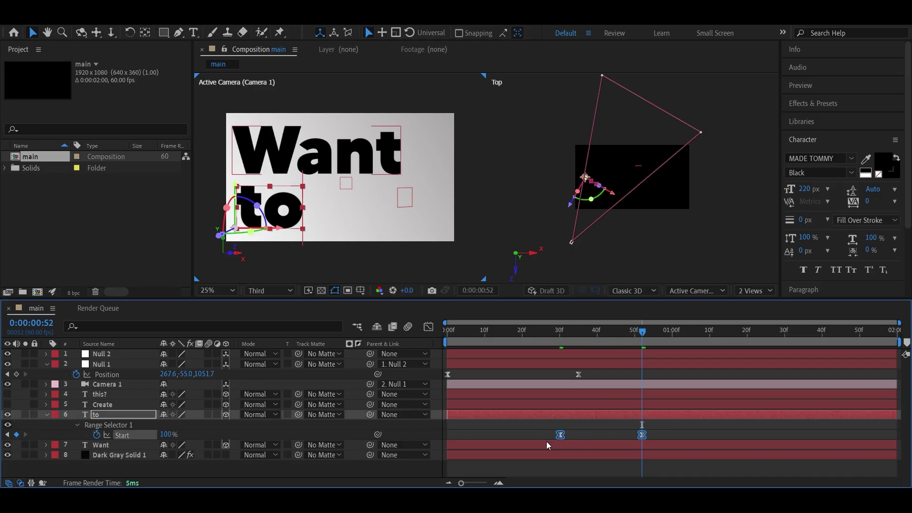
pyautogui.hotkey('shift', 'F3')
pyautogui.press('F9')
pyautogui.click(534, 341)
pyautogui.press('space')
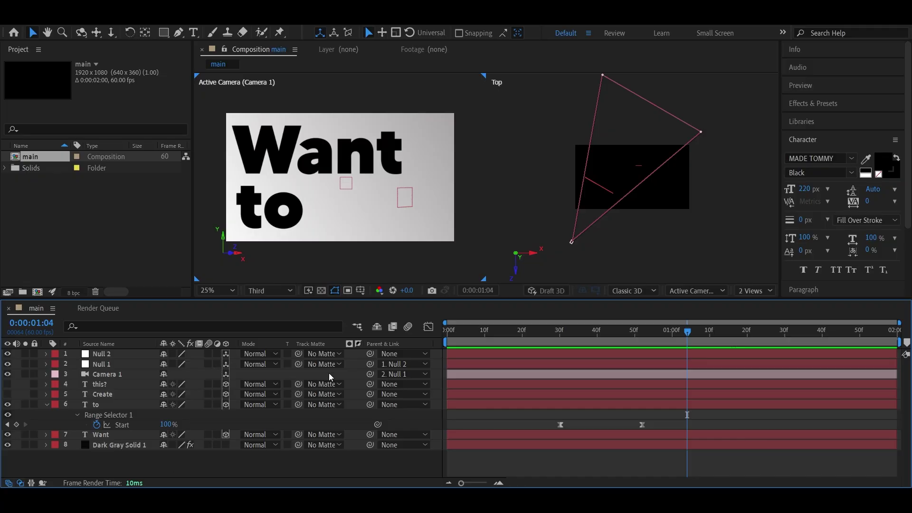
# Step: Add a third null, parent Null 2 to it, and make the new null 3D
pyautogui.hotkey('ctrl', 'alt', 'shift', 'y')
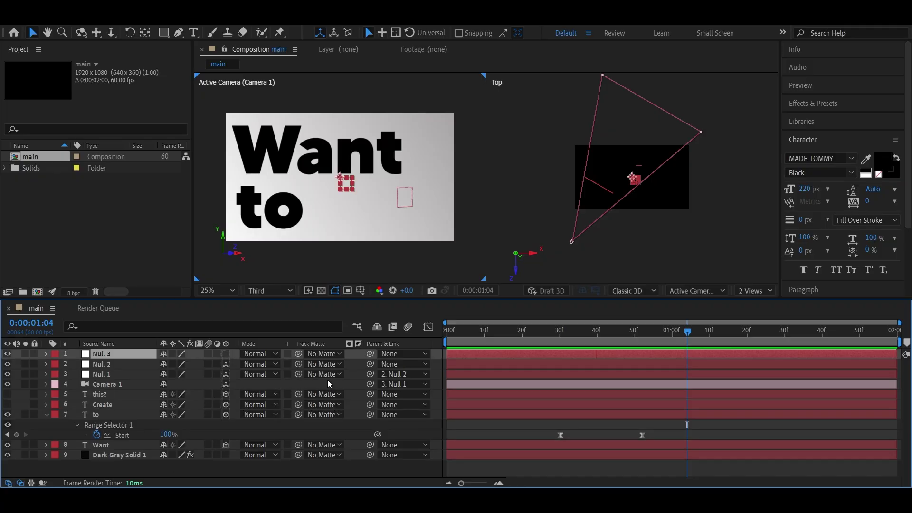
pyautogui.moveTo(370, 364); pyautogui.dragTo(202, 355)
pyautogui.click(226, 353)
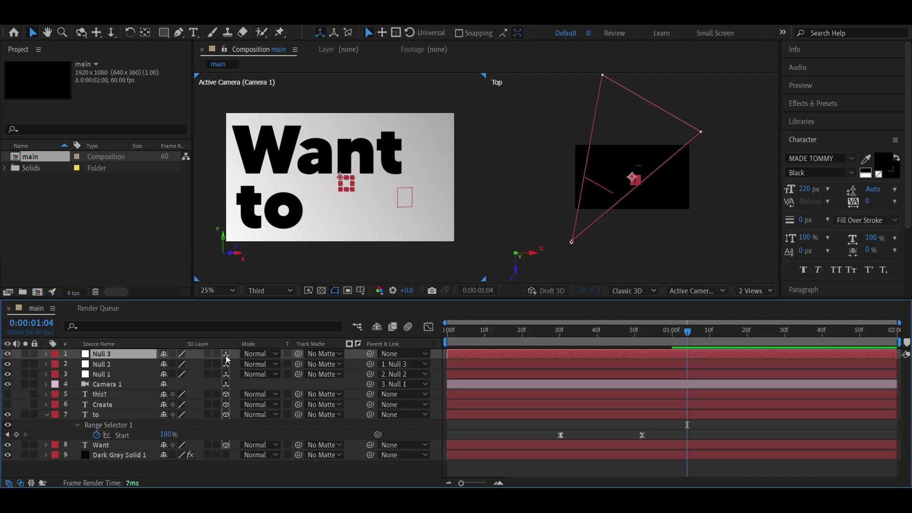
pyautogui.click(148, 469)
pyautogui.click(46, 414)
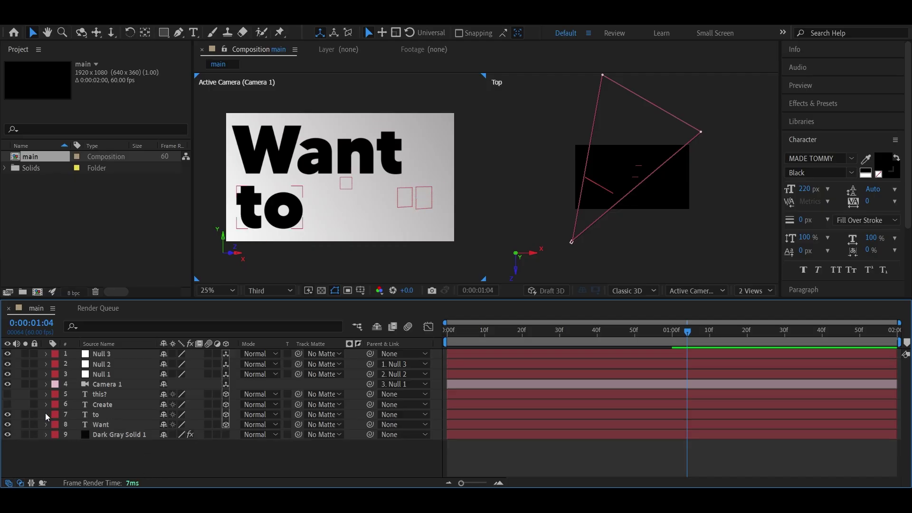
# Step: Show the "Create" text layer and set its Y orientation to -30°
pyautogui.click(7, 405)
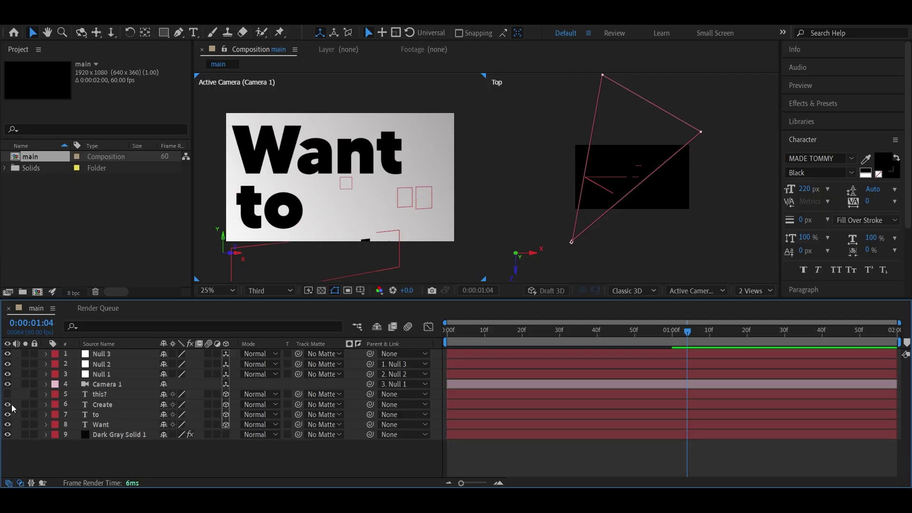
pyautogui.click(138, 404)
pyautogui.press('r')
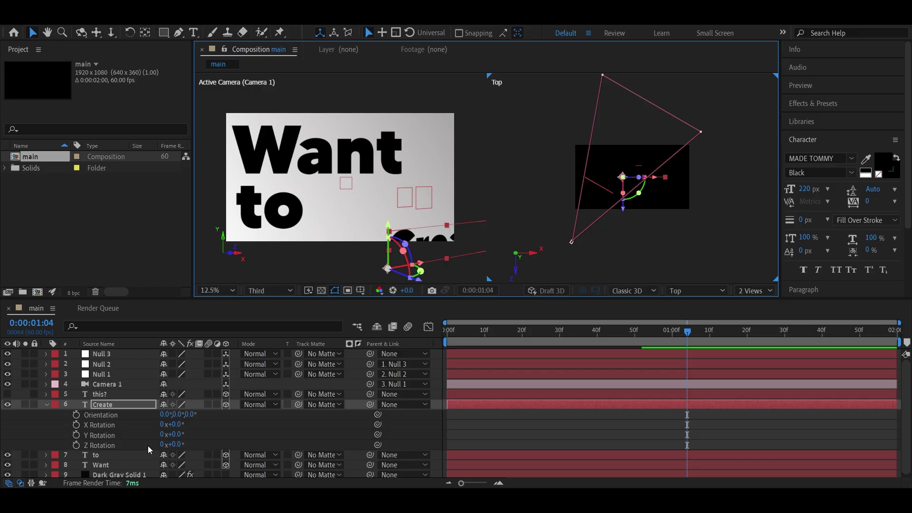
pyautogui.click(179, 414)
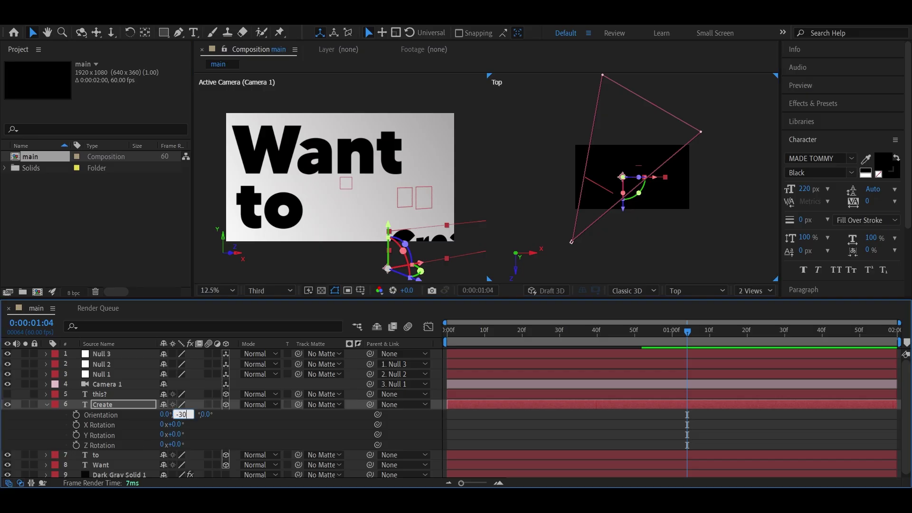
pyautogui.press('Return')
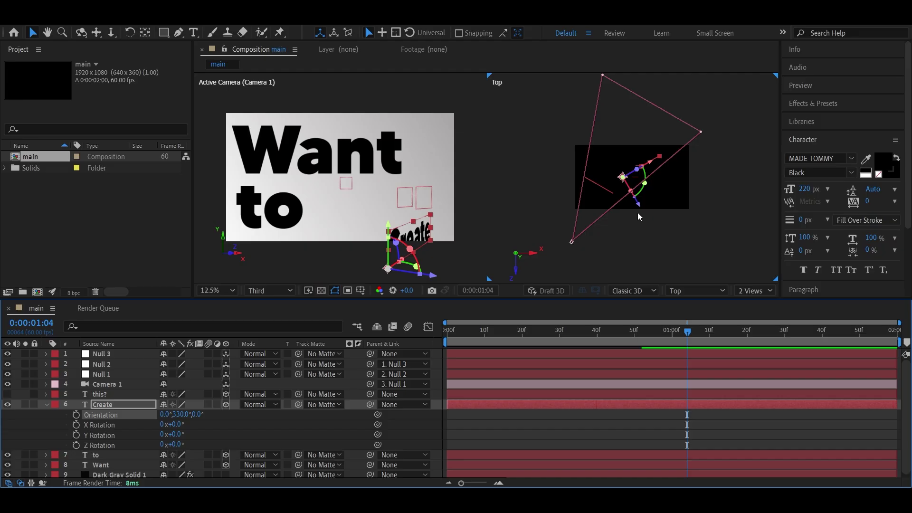
# Step: Move the "Create" text in 3D space to the right of "Want", raised to about the same height
pyautogui.scroll(2, 666, 211)
pyautogui.press(',')
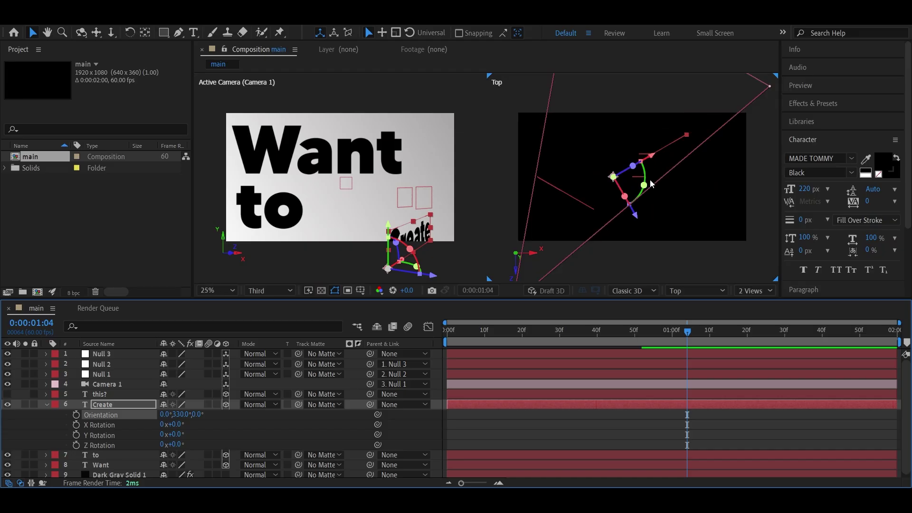
pyautogui.moveTo(638, 218); pyautogui.dragTo(654, 246)
pyautogui.moveTo(669, 185); pyautogui.dragTo(659, 189)
pyautogui.moveTo(446, 238); pyautogui.dragTo(442, 131)
pyautogui.moveTo(659, 187); pyautogui.dragTo(647, 194)
pyautogui.moveTo(633, 262); pyautogui.dragTo(628, 254)
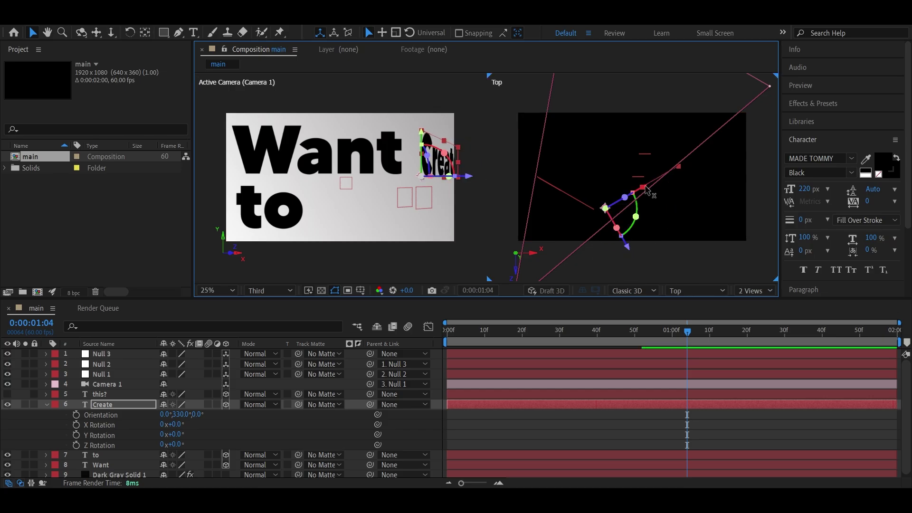
# Step: Add position and orientation keyframes to Null 3 at 1:04 and display only its keyframed properties
pyautogui.click(46, 404)
pyautogui.click(134, 355)
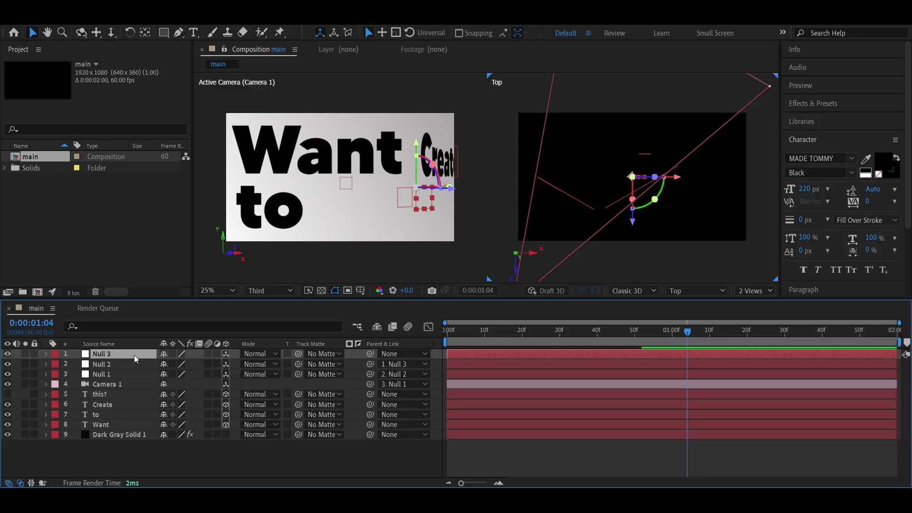
pyautogui.click(46, 353)
pyautogui.click(56, 364)
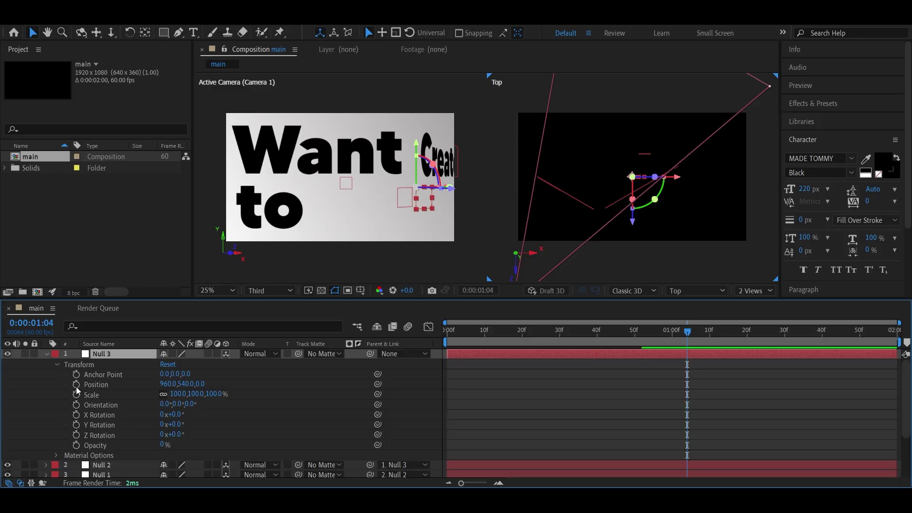
pyautogui.click(76, 385)
pyautogui.click(76, 405)
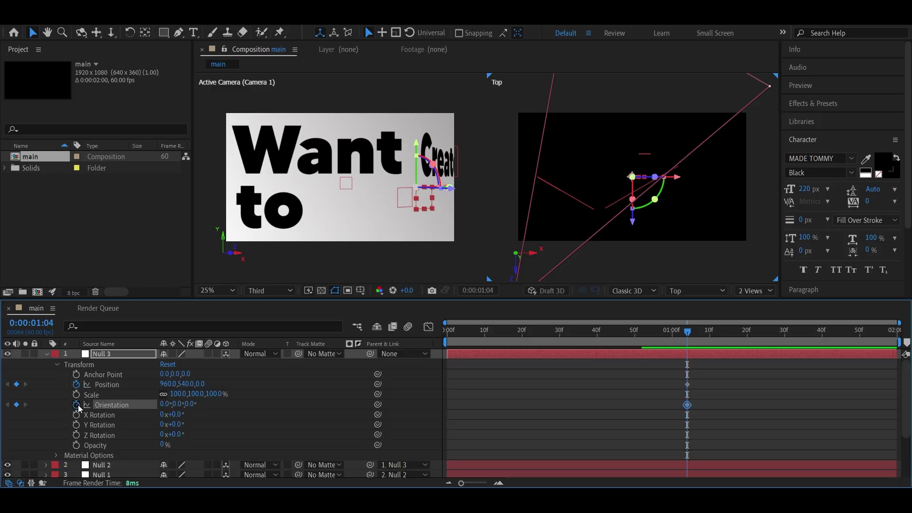
pyautogui.click(55, 365)
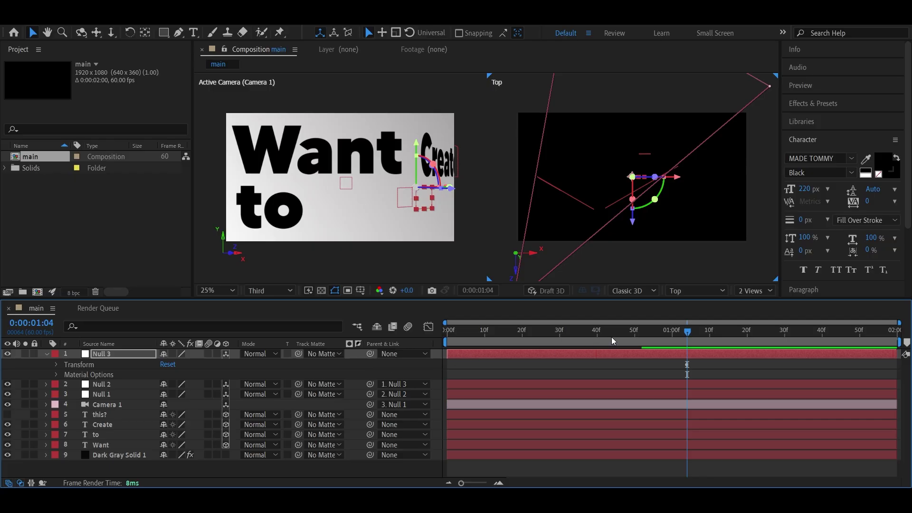
pyautogui.press('u')
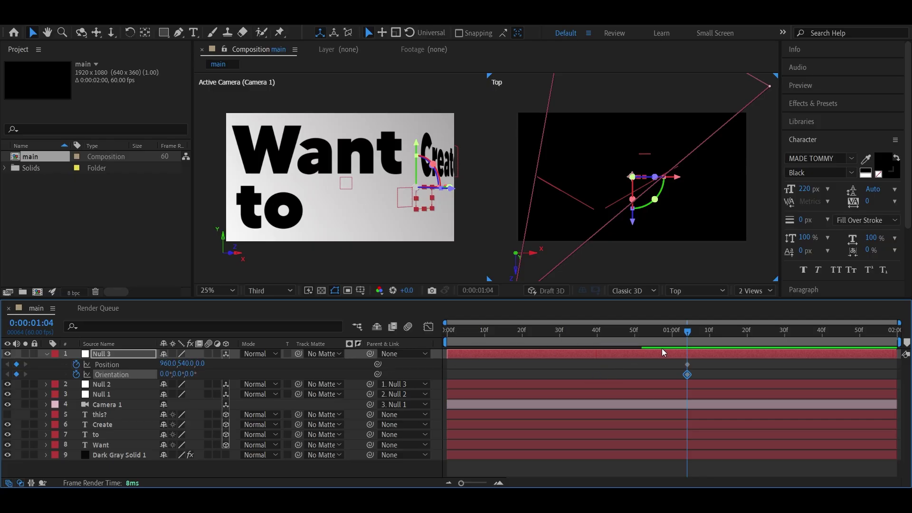
# Step: Shift Null 3's position and orientation keyframes earlier to 0:58
pyautogui.moveTo(666, 330); pyautogui.dragTo(713, 334)
pyautogui.moveTo(672, 361); pyautogui.dragTo(697, 377)
pyautogui.moveTo(685, 367); pyautogui.dragTo(662, 368)
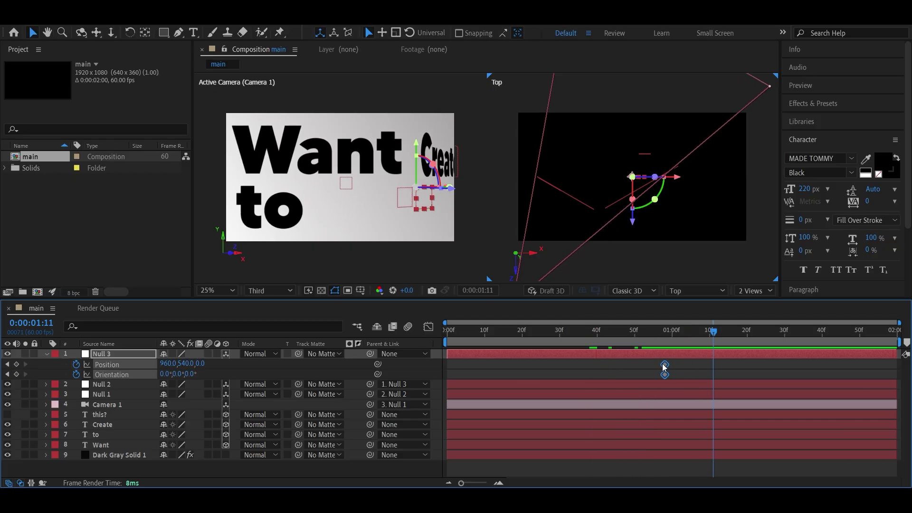
# Step: At 1:25, set Null 3's Y orientation to 300° and move it to 1179.2, 540.0, 379.6 to frame "Create"
pyautogui.moveTo(660, 332); pyautogui.dragTo(762, 331)
pyautogui.press('=')
pyautogui.press('=')
pyautogui.press('-')
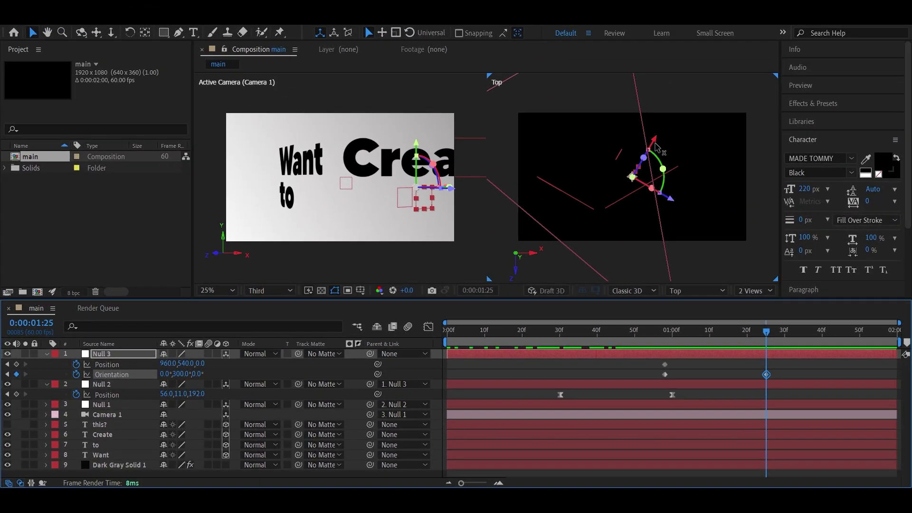
pyautogui.moveTo(897, 26); pyautogui.dragTo(911, 22)
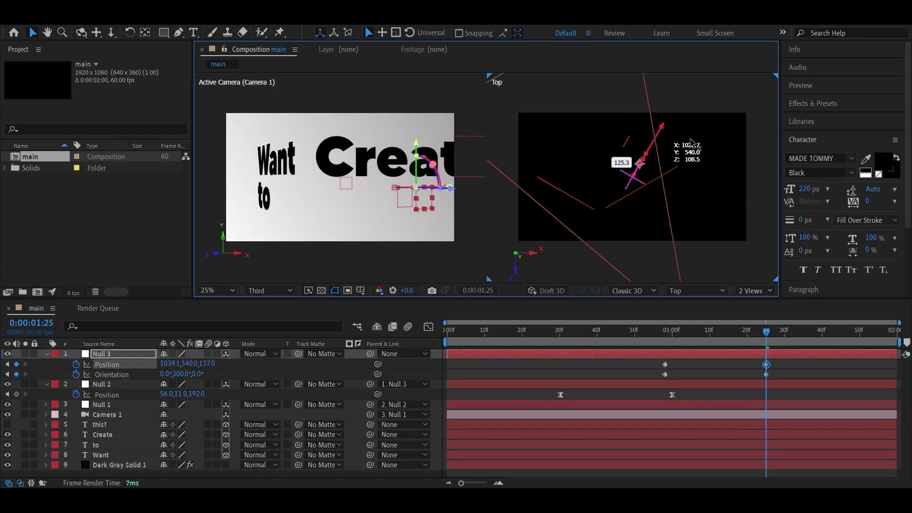
pyautogui.moveTo(691, 142); pyautogui.dragTo(747, 139)
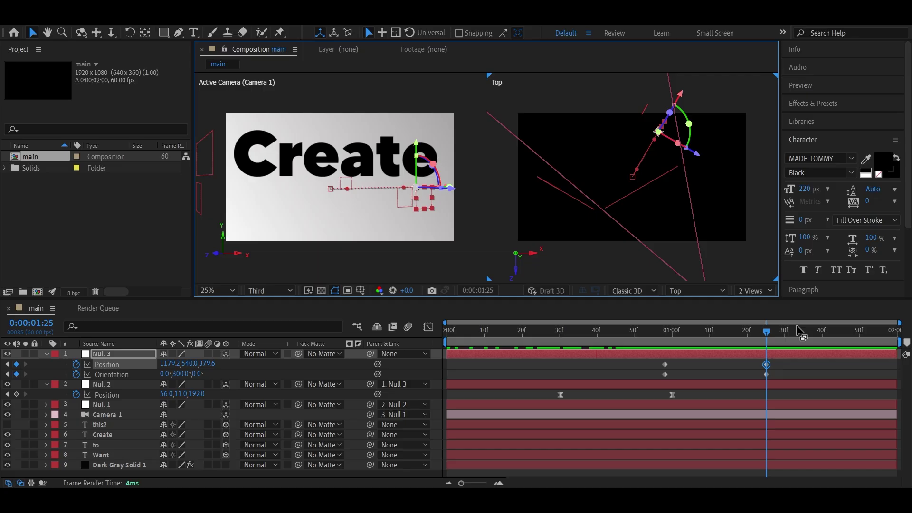
# Step: Apply Easy Ease to all of Null 3's position and orientation keyframes
pyautogui.click(429, 327)
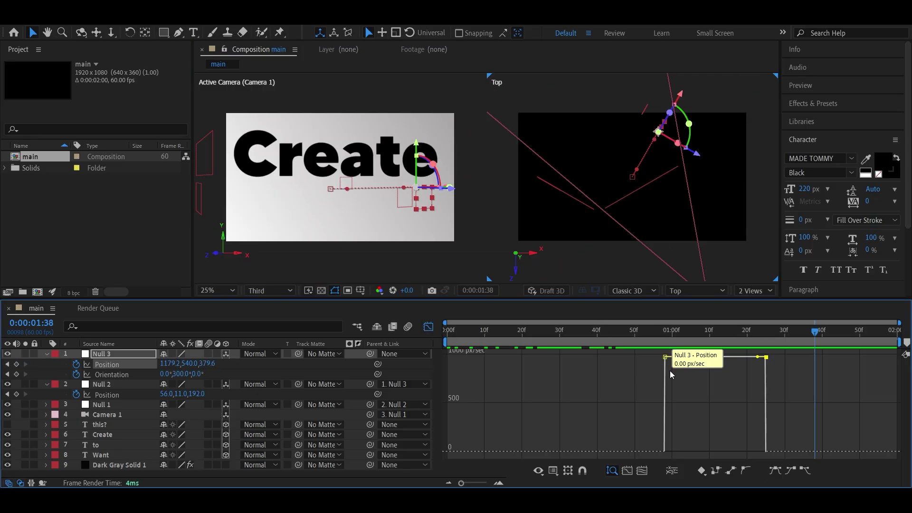
pyautogui.click(428, 327)
pyautogui.moveTo(782, 371); pyautogui.dragTo(648, 363)
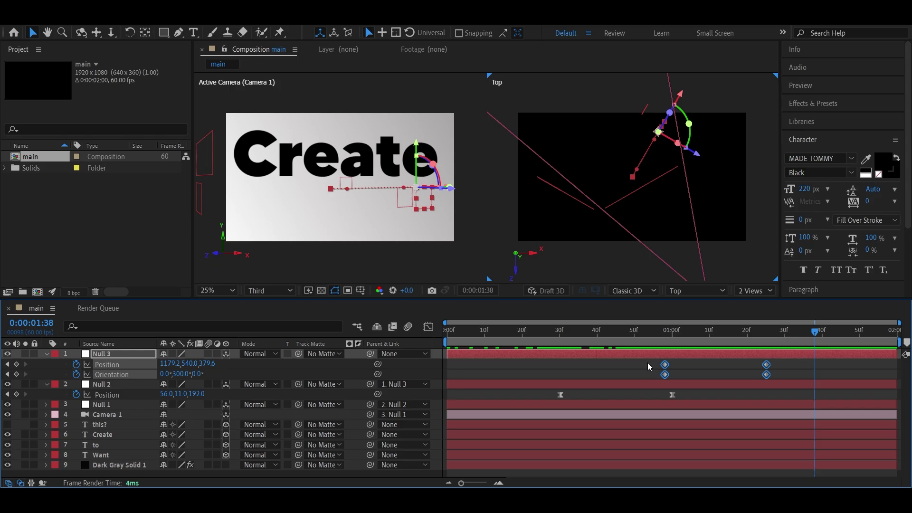
pyautogui.press('F9')
pyautogui.click(427, 328)
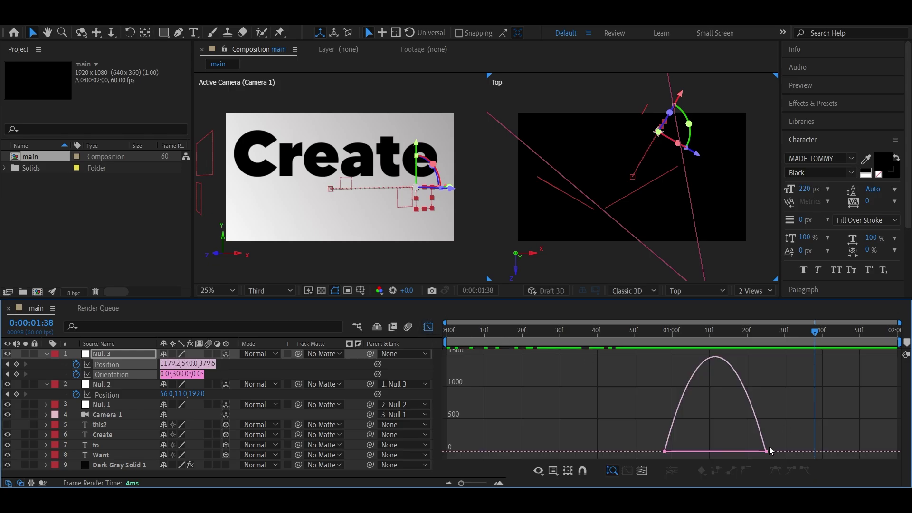
pyautogui.click(429, 327)
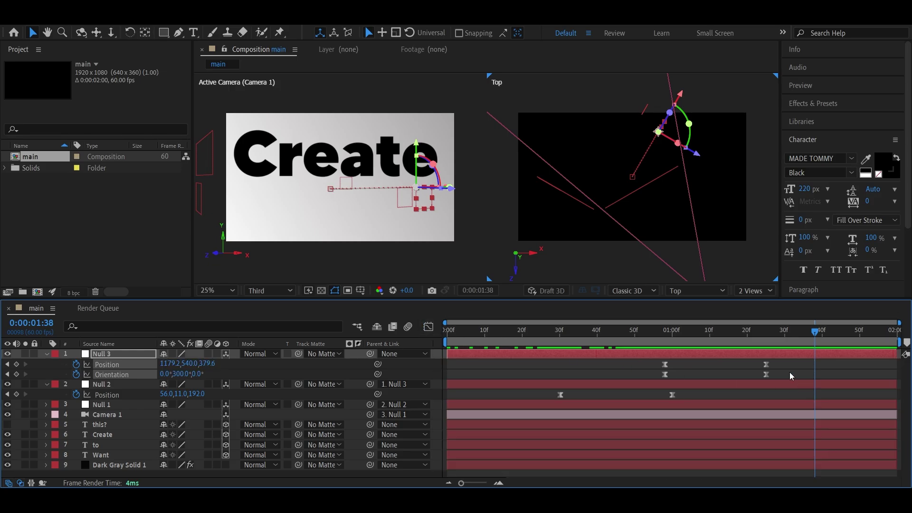
# Step: Shape Null 3's orientation and position speed curves to peak early with a long ease-out
pyautogui.click(766, 374)
pyautogui.click(429, 327)
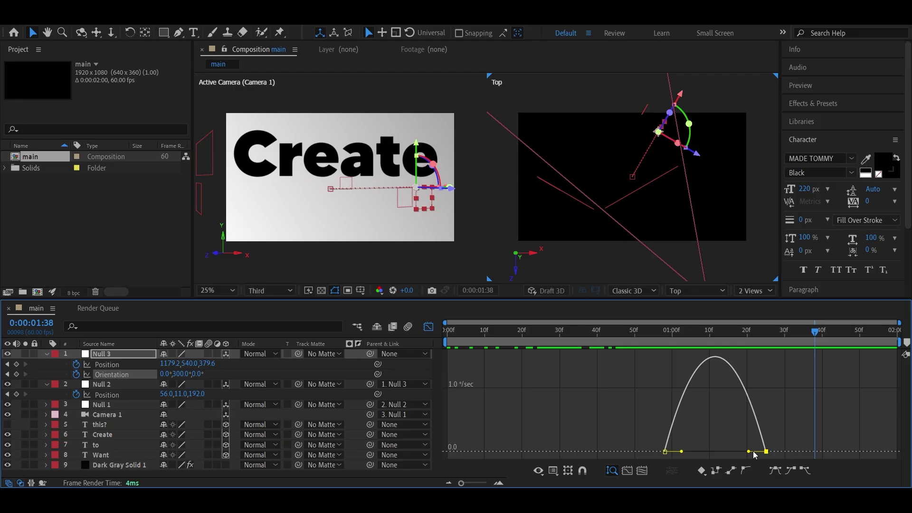
pyautogui.moveTo(750, 451); pyautogui.dragTo(674, 451)
pyautogui.click(428, 328)
pyautogui.click(107, 364)
pyautogui.click(429, 327)
pyautogui.moveTo(665, 331); pyautogui.dragTo(639, 341)
pyautogui.moveTo(673, 452); pyautogui.dragTo(681, 451)
# Step: Preview the camera turn and fine-tune the easing of Null 3's position and orientation speed curves
pyautogui.press('space')
pyautogui.press('space')
pyautogui.moveTo(688, 335); pyautogui.dragTo(630, 346)
pyautogui.press('space')
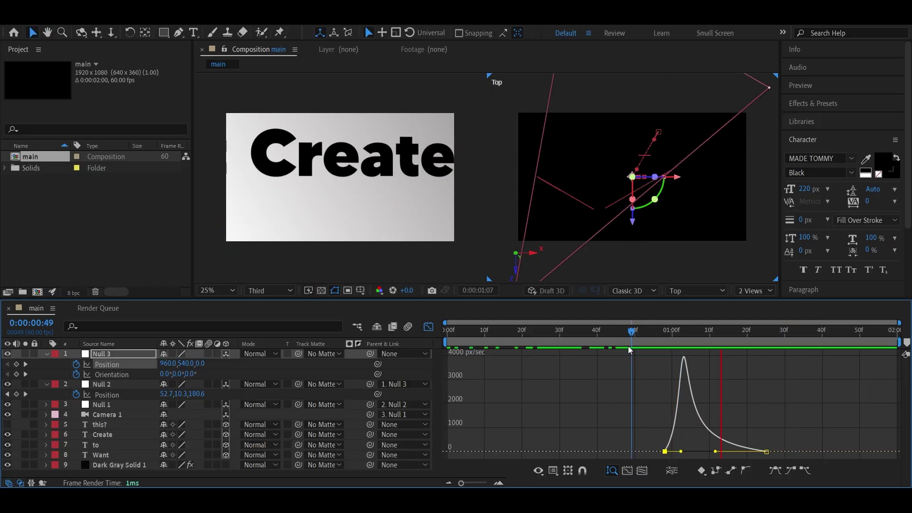
pyautogui.press('space')
pyautogui.moveTo(716, 451); pyautogui.dragTo(722, 452)
pyautogui.moveTo(673, 339); pyautogui.dragTo(634, 337)
pyautogui.press('space')
pyautogui.press('space')
pyautogui.hotkey('shift', 'F3')
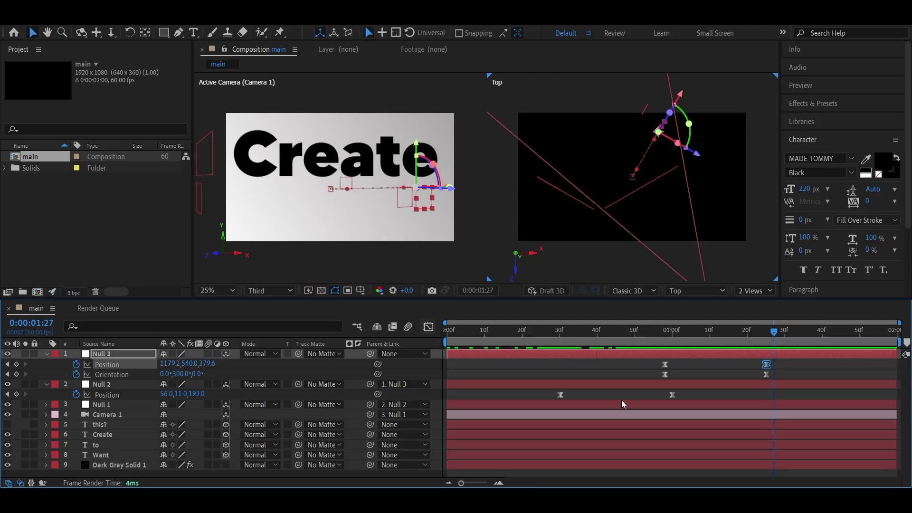
pyautogui.click(766, 374)
pyautogui.hotkey('shift', 'F3')
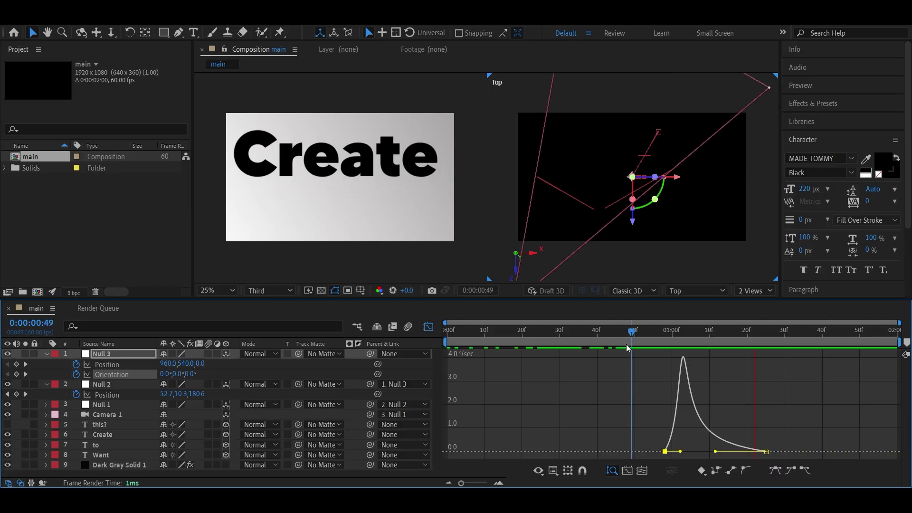
pyautogui.hotkey('shift', 'F3')
# Step: Set the "Create" text animator's opacity to 0% and keyframe its Range Selector Start at 0:58
pyautogui.click(665, 374)
pyautogui.click(667, 337)
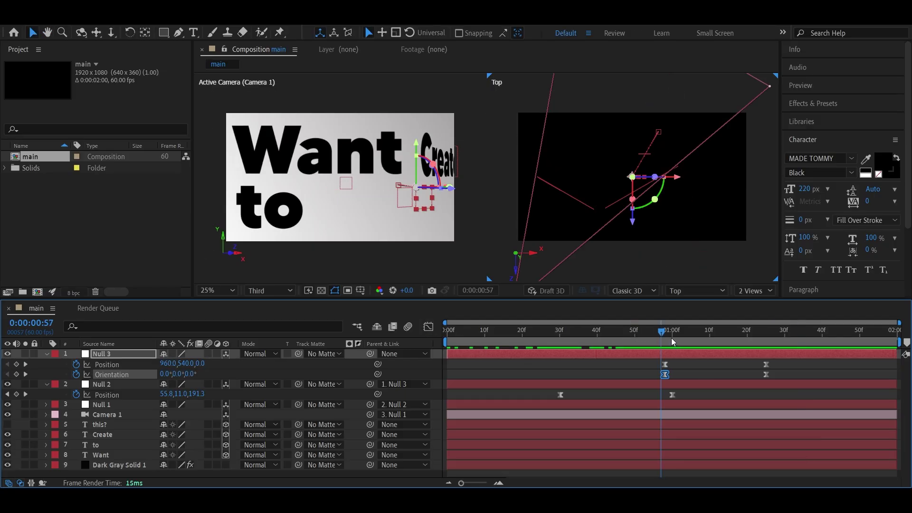
pyautogui.click(108, 436)
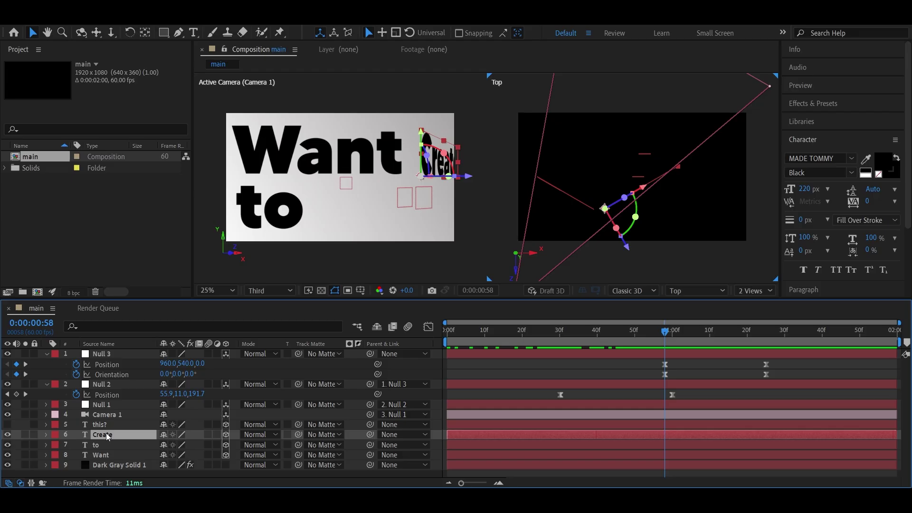
pyautogui.click(46, 434)
pyautogui.scroll(-3, 255, 401)
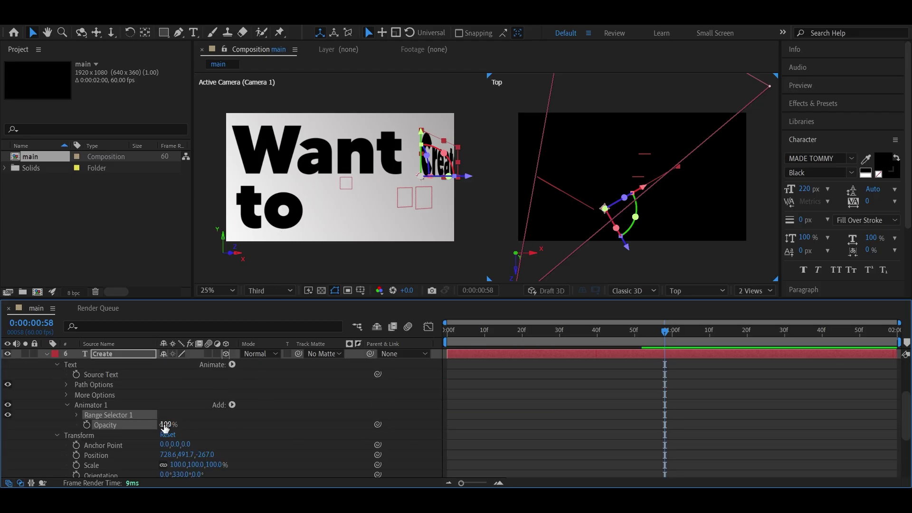
pyautogui.moveTo(164, 427); pyautogui.dragTo(116, 427)
pyautogui.click(77, 415)
pyautogui.click(96, 424)
# Step: Set the "Create" Range Selector Start to 100% and place that keyframe at about 1:17
pyautogui.click(133, 360)
pyautogui.press('u')
pyautogui.moveTo(664, 333); pyautogui.dragTo(732, 343)
pyautogui.moveTo(162, 441); pyautogui.dragTo(211, 441)
pyautogui.moveTo(733, 441); pyautogui.dragTo(735, 441)
# Step: Apply Easy Ease to the "Create" Start keyframes, check their speed curve, and preview the text reveal
pyautogui.moveTo(748, 435); pyautogui.dragTo(721, 451)
pyautogui.press('F9')
pyautogui.hotkey('shift', 'F3')
pyautogui.click(665, 451)
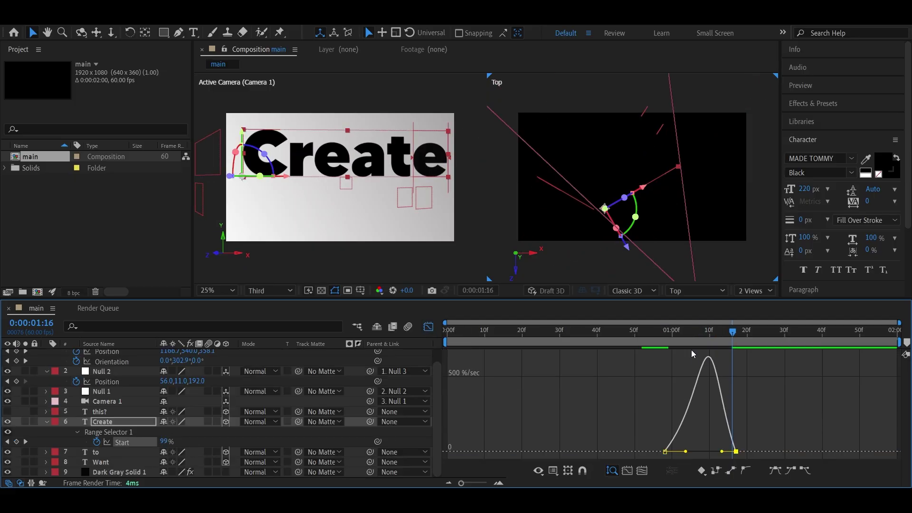
pyautogui.press('space')
pyautogui.press('space')
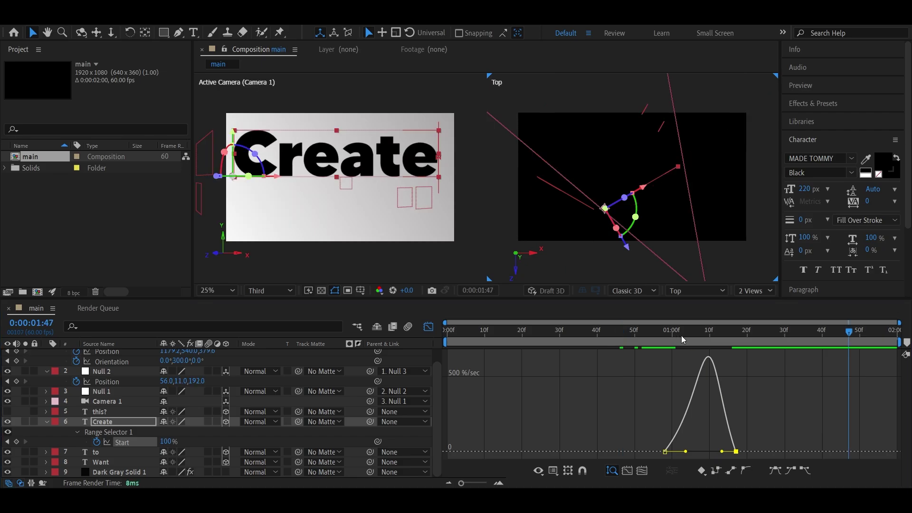
pyautogui.moveTo(654, 332); pyautogui.dragTo(739, 333)
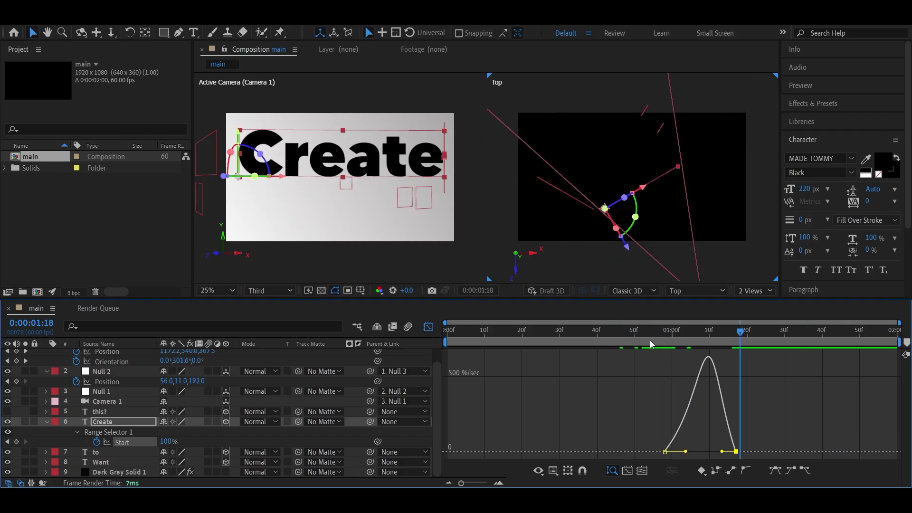
# Step: Show the "this?" text layer and set its Y orientation to -30°
pyautogui.click(47, 422)
pyautogui.click(7, 424)
pyautogui.click(101, 424)
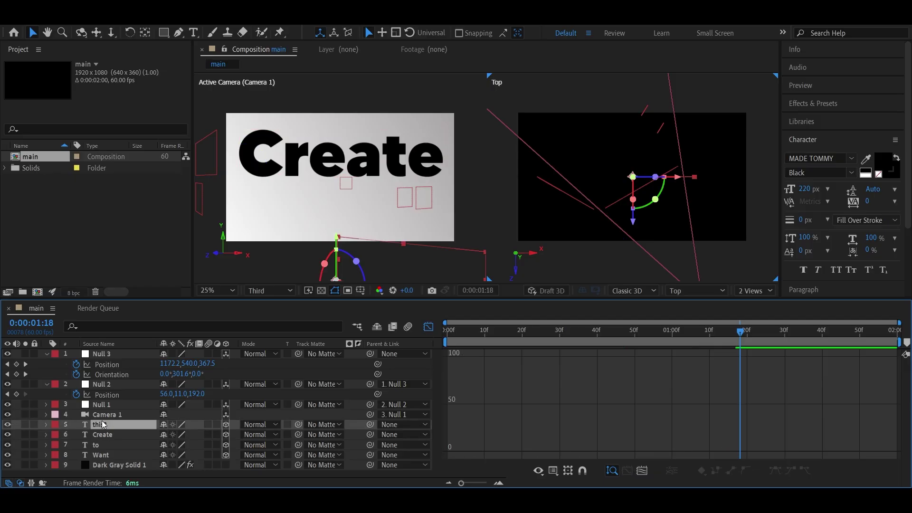
pyautogui.press('r')
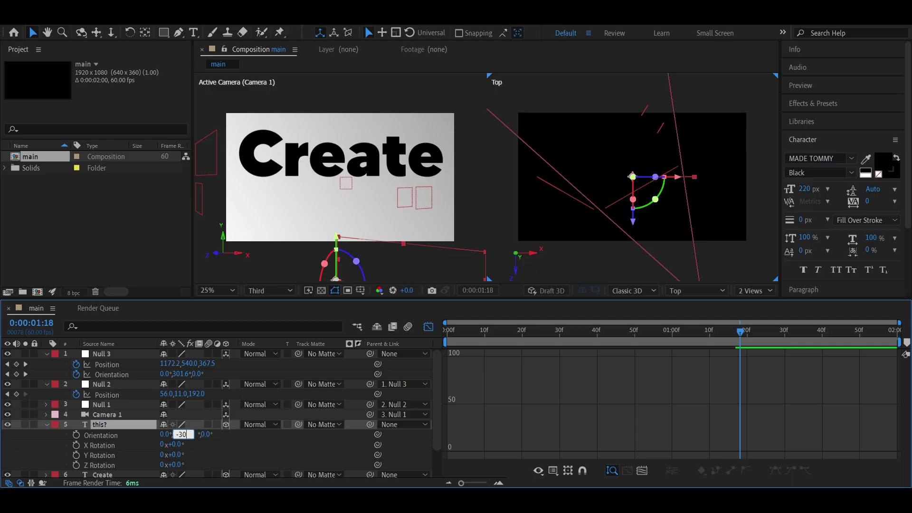
pyautogui.write('-30')
pyautogui.press('Return')
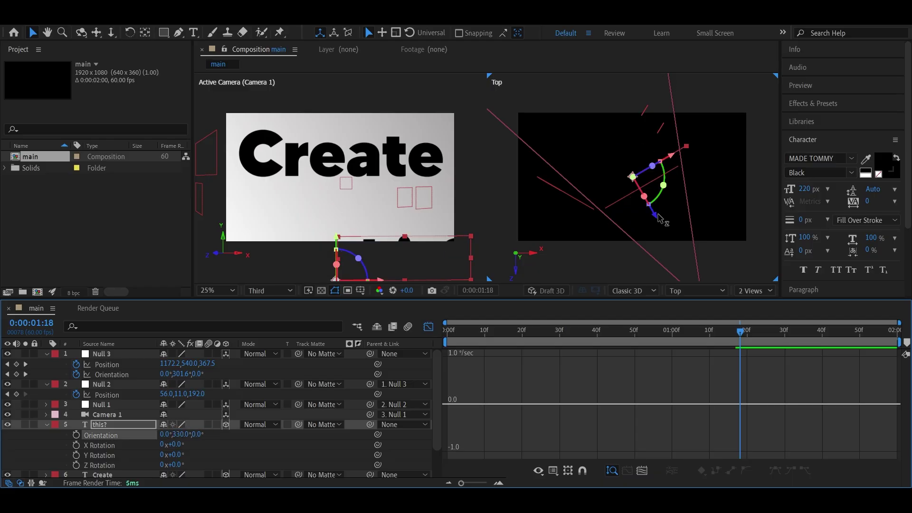
# Step: Move the "this?" text in 3D space to well in front of "Create" and collapse the expanded layer properties
pyautogui.moveTo(658, 218); pyautogui.dragTo(723, 328)
pyautogui.scroll(-1, 669, 241)
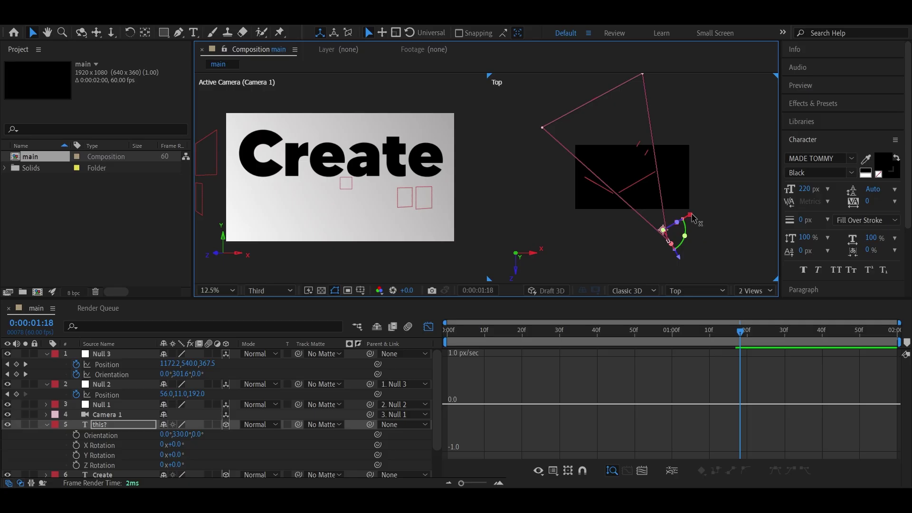
pyautogui.click(46, 424)
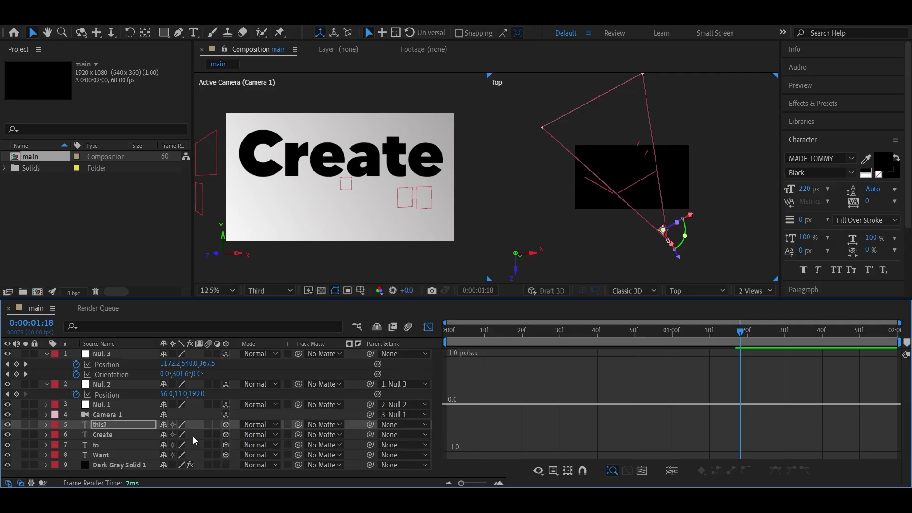
pyautogui.click(46, 384)
pyautogui.click(47, 354)
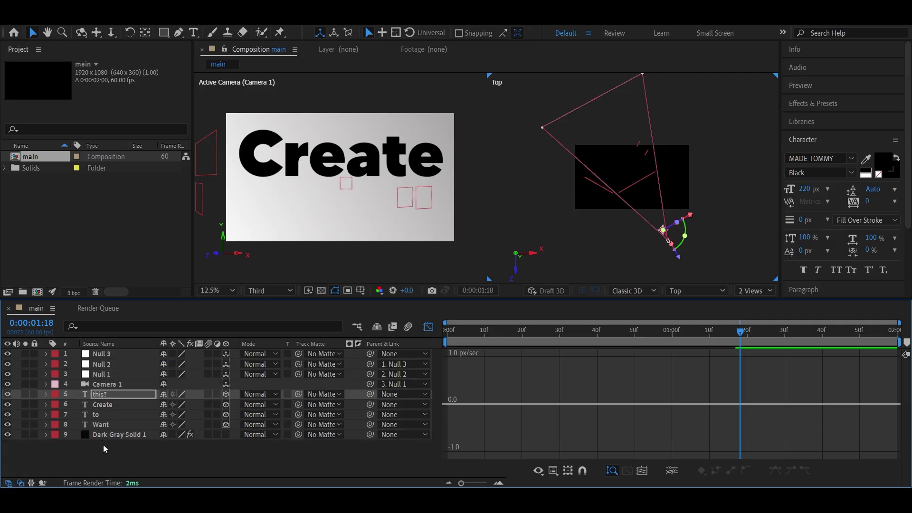
# Step: Add a fourth null, place it above all other layers, and parent Null 3 to it
pyautogui.hotkey('ctrl', 'alt', 'shift', 'y')
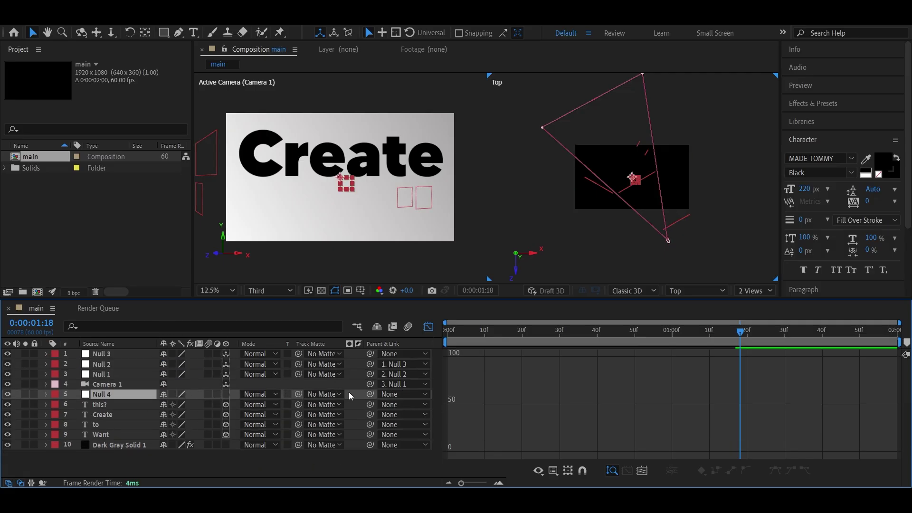
pyautogui.moveTo(162, 394); pyautogui.dragTo(147, 352)
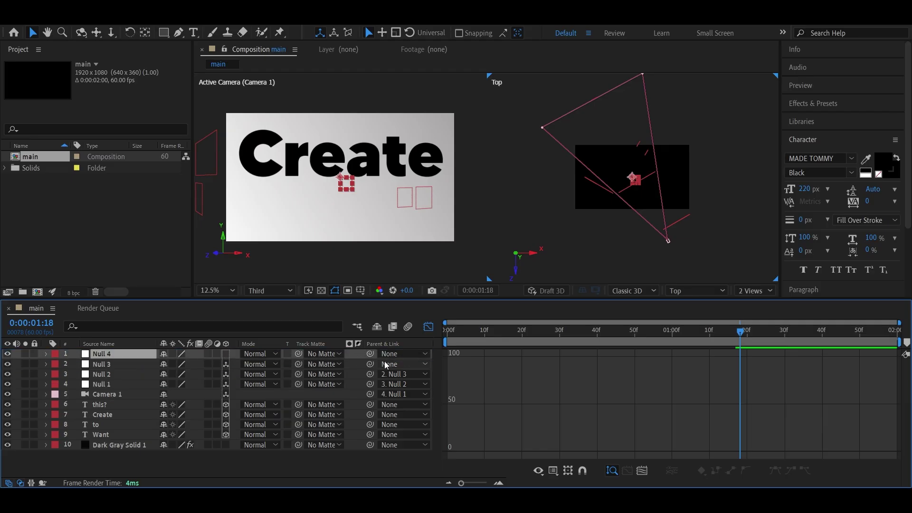
pyautogui.moveTo(370, 365); pyautogui.dragTo(133, 353)
# Step: Display Null 3's keyframes, make Null 4 3D, and add a position keyframe to Null 4 at about 1:21
pyautogui.click(130, 364)
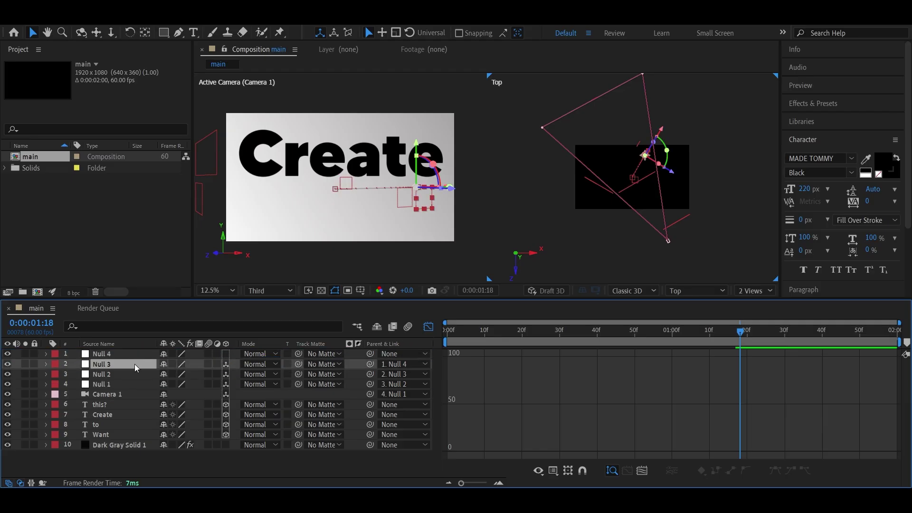
pyautogui.press('u')
pyautogui.hotkey('shift', 'F3')
pyautogui.moveTo(741, 333); pyautogui.dragTo(887, 347)
pyautogui.click(226, 353)
pyautogui.press('p')
pyautogui.click(76, 364)
# Step: At 1:57, keyframe Null 4's position at 1936.0, 637.0, -866.0 to frame both "Create" and "this?"
pyautogui.click(16, 363)
pyautogui.moveTo(632, 208); pyautogui.dragTo(633, 267)
pyautogui.click(686, 243)
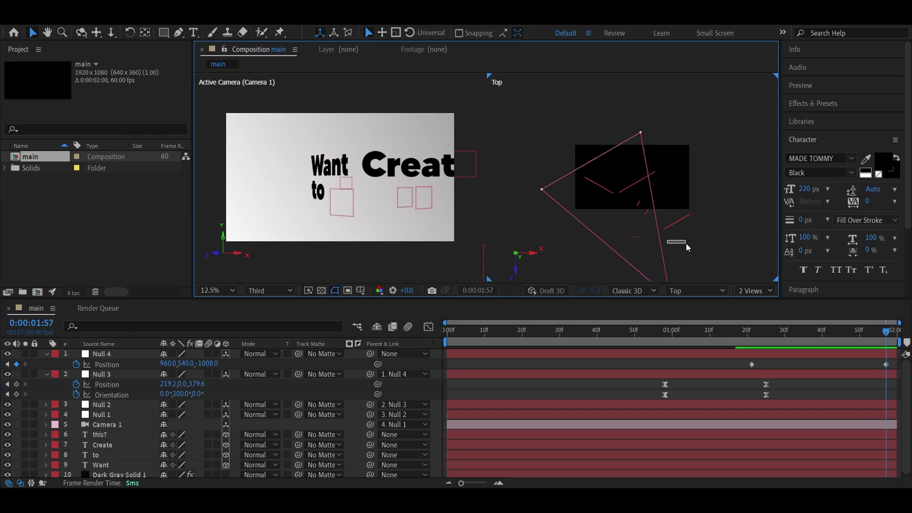
pyautogui.scroll(-1, 659, 243)
pyautogui.click(135, 353)
pyautogui.moveTo(658, 212); pyautogui.dragTo(687, 224)
pyautogui.moveTo(331, 146); pyautogui.dragTo(340, 121)
pyautogui.moveTo(186, 364); pyautogui.dragTo(269, 355)
pyautogui.moveTo(305, 190); pyautogui.dragTo(396, 195)
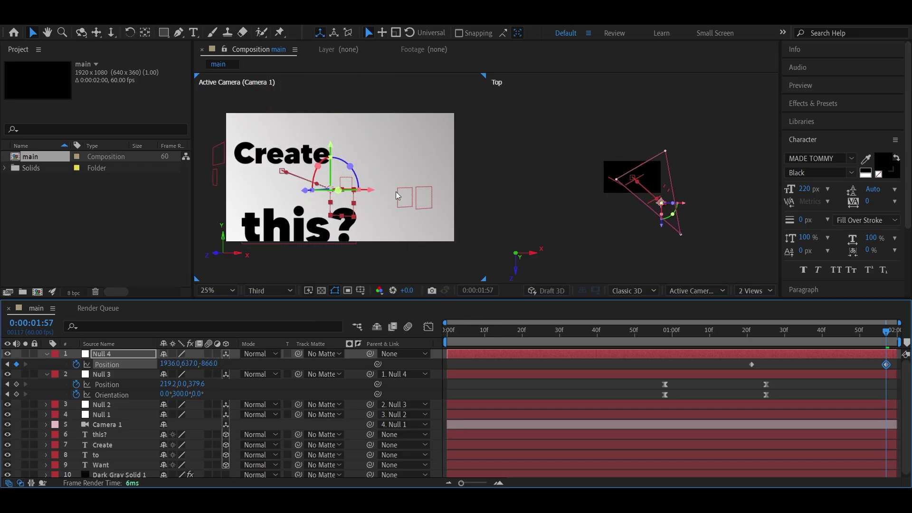
# Step: Raise the "this?" text directly beneath "Create", bring it closer to the camera, and align its left edge with "Create"
pyautogui.click(105, 435)
pyautogui.moveTo(300, 225); pyautogui.dragTo(307, 190)
pyautogui.moveTo(823, 332); pyautogui.dragTo(888, 343)
pyautogui.press('space')
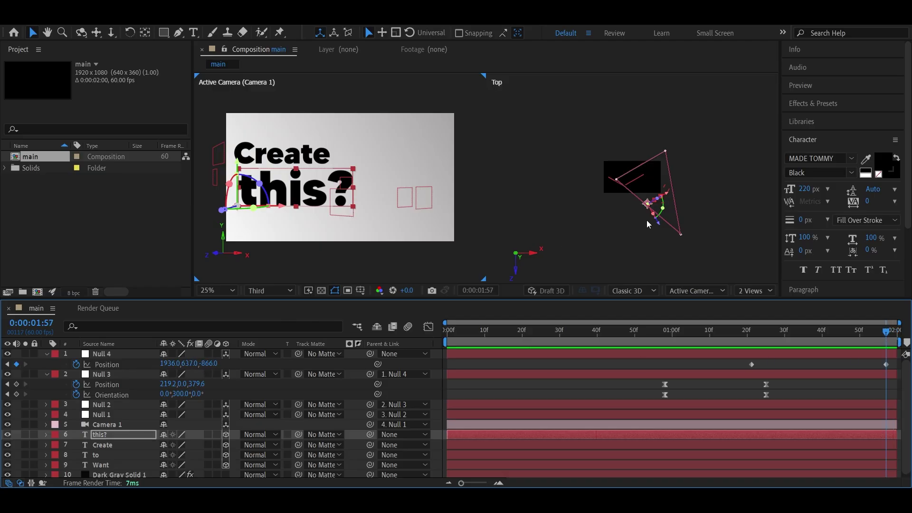
pyautogui.moveTo(658, 222); pyautogui.dragTo(671, 235)
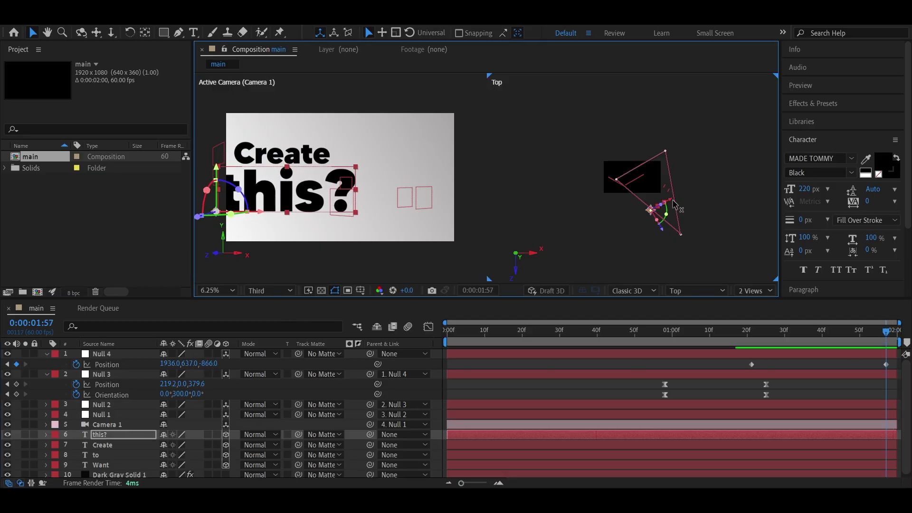
pyautogui.moveTo(672, 200); pyautogui.dragTo(674, 199)
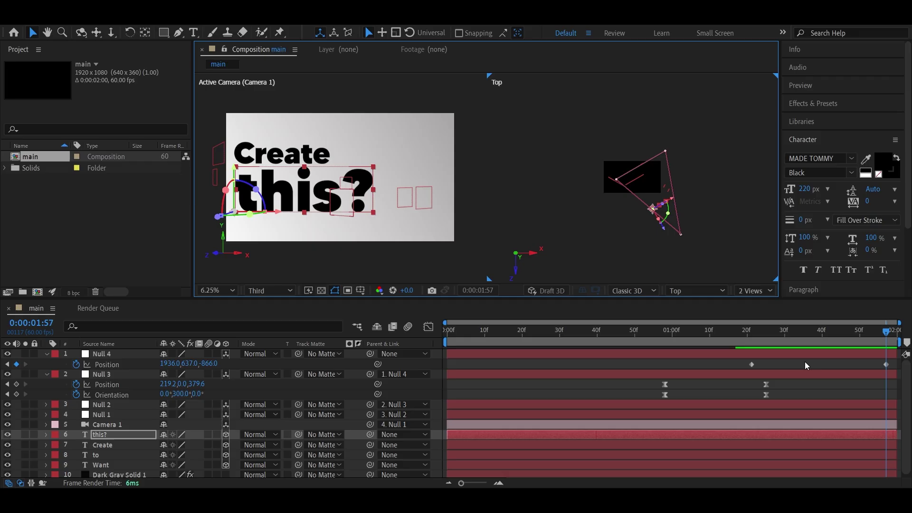
# Step: Apply Easy Ease to Null 4's position keyframes, shape the speed curve to peak early, and preview the animation
pyautogui.moveTo(739, 361); pyautogui.dragTo(822, 362)
pyautogui.moveTo(895, 370); pyautogui.dragTo(894, 373)
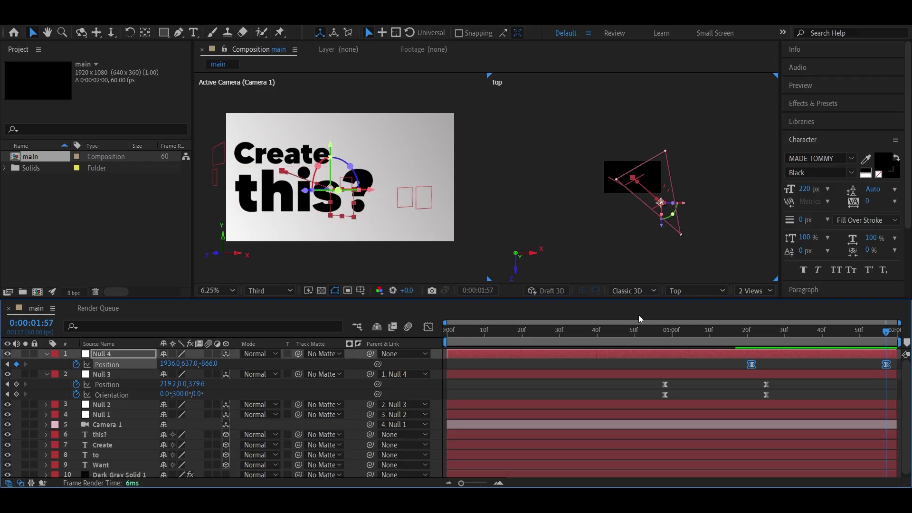
pyautogui.click(429, 326)
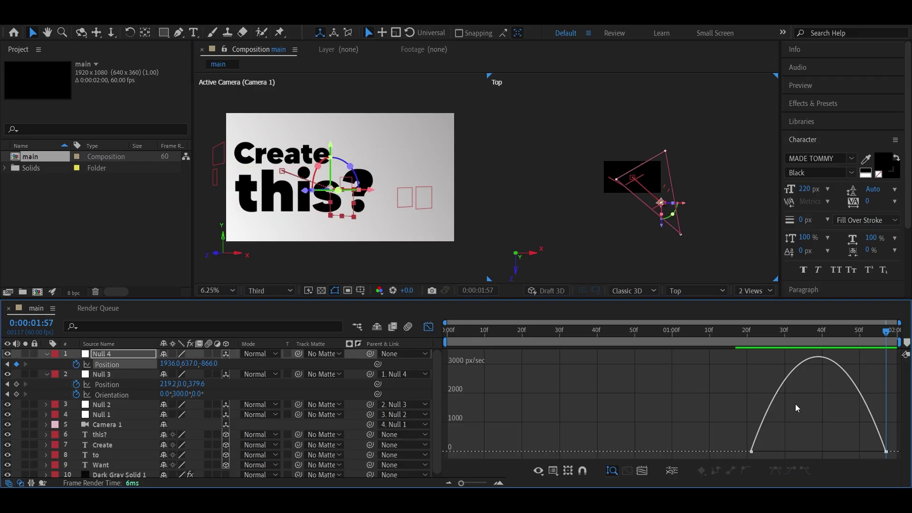
pyautogui.click(751, 451)
pyautogui.moveTo(862, 451); pyautogui.dragTo(821, 451)
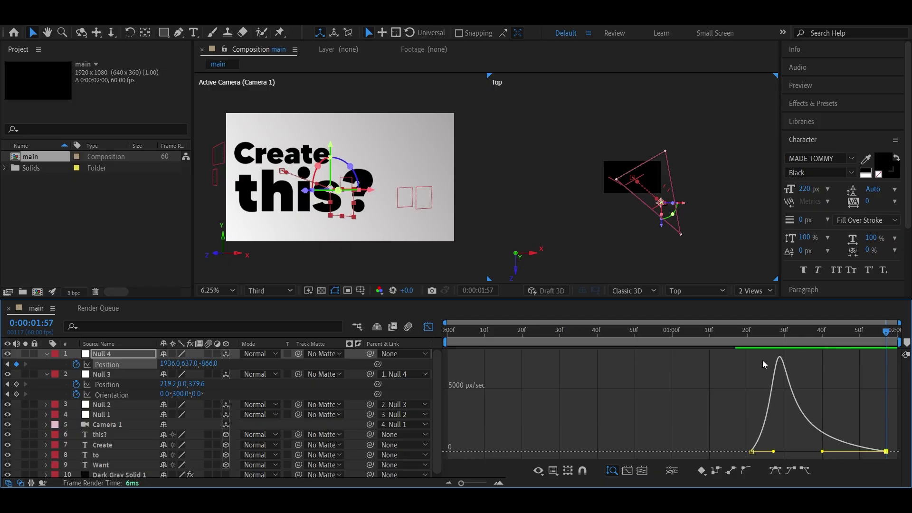
pyautogui.moveTo(736, 334); pyautogui.dragTo(665, 338)
pyautogui.press('space')
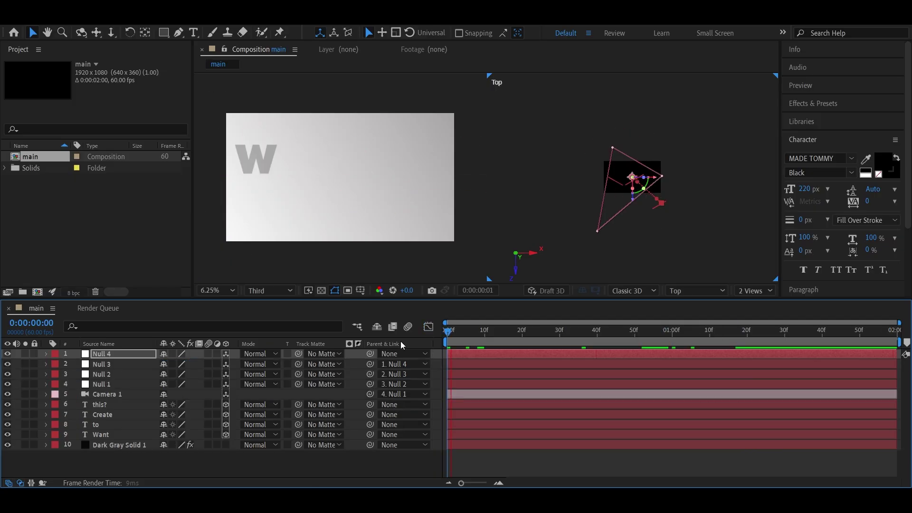